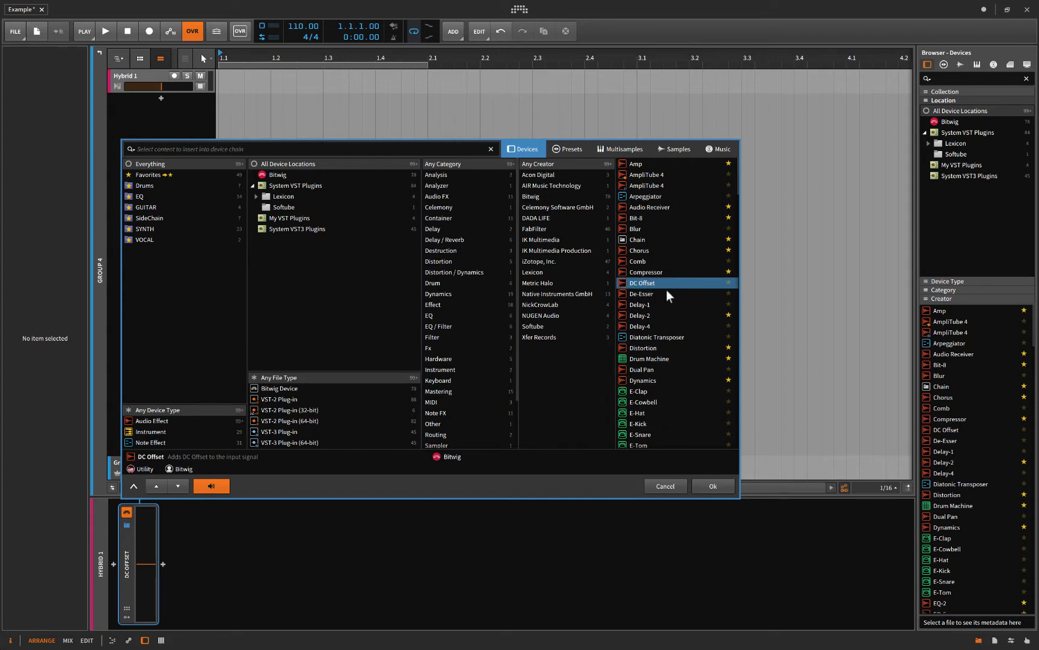
- Insert the DC Offset device into the Test Tone → Oscilloscope chain
click(643, 282)
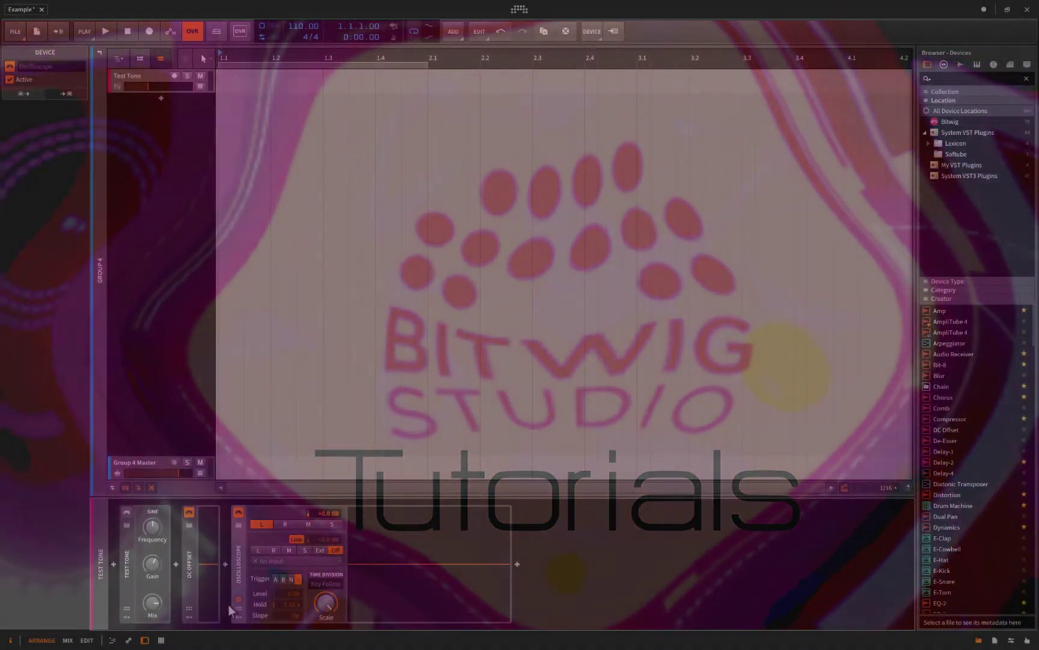
- Collapse the Oscilloscope controls and power on the Test Tone to show a sine wave
click(237, 599)
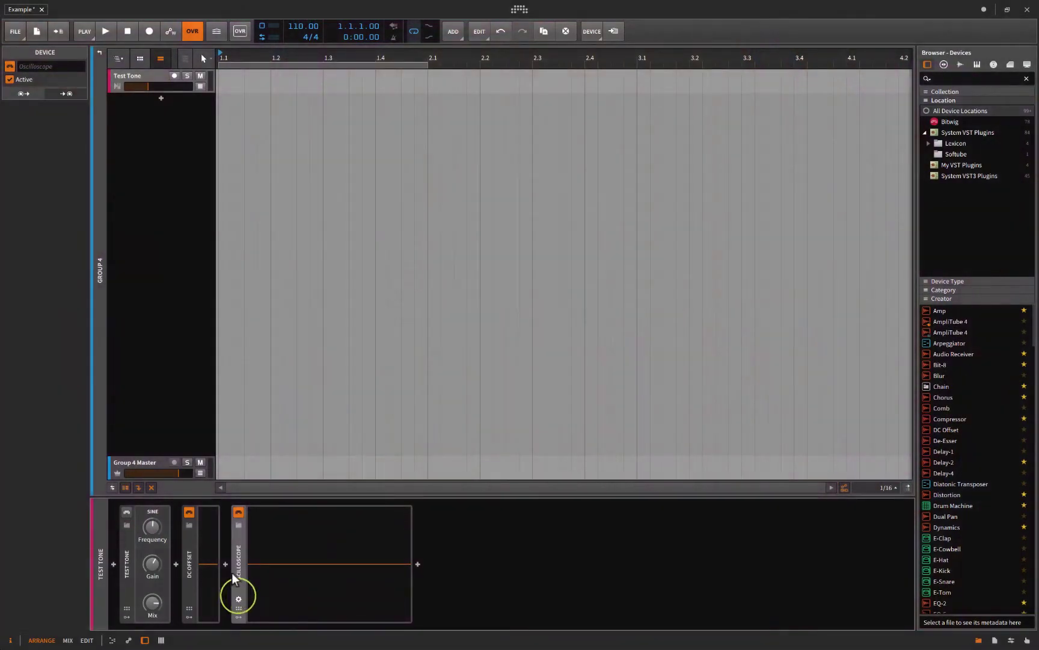
click(189, 565)
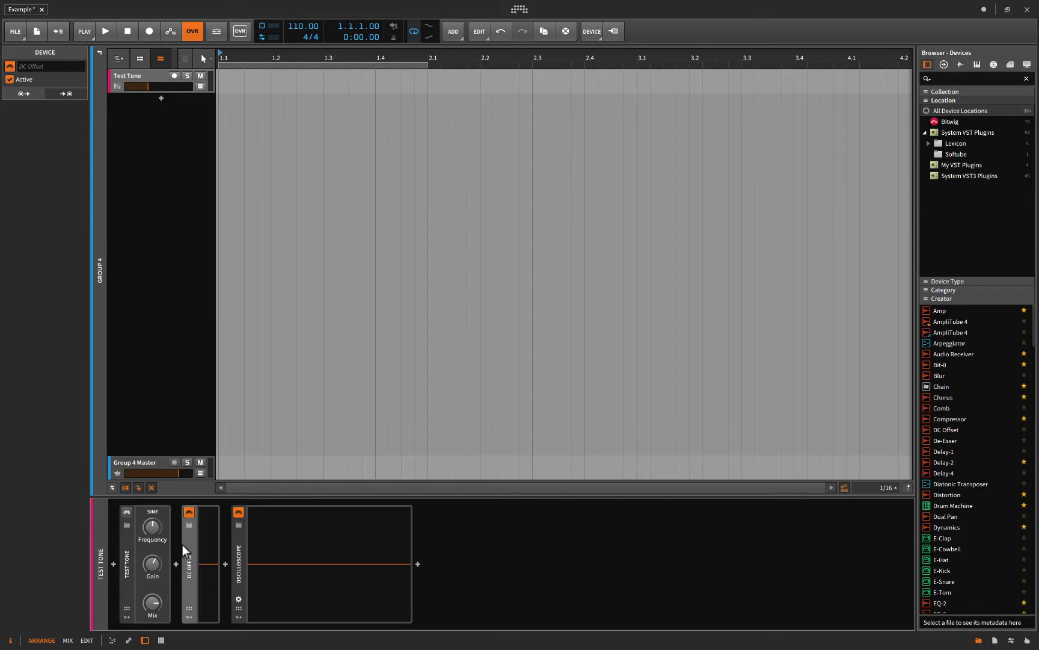
click(236, 571)
click(126, 569)
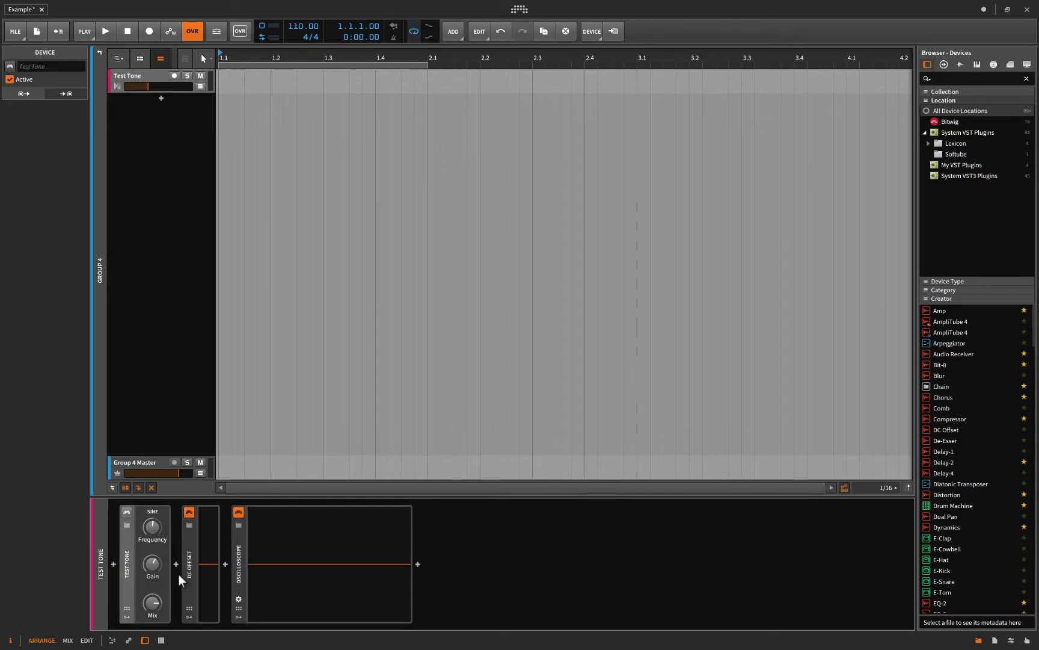
click(125, 512)
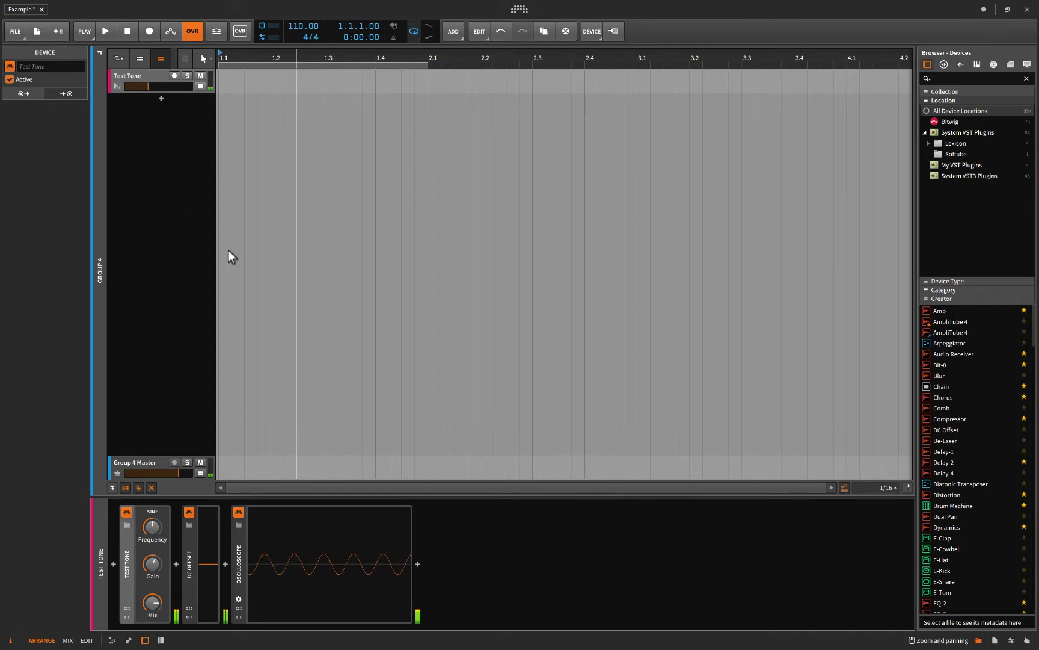
- Lower the Test Tone track volume and raise the DC offset amount
drag(146, 87, 135, 87)
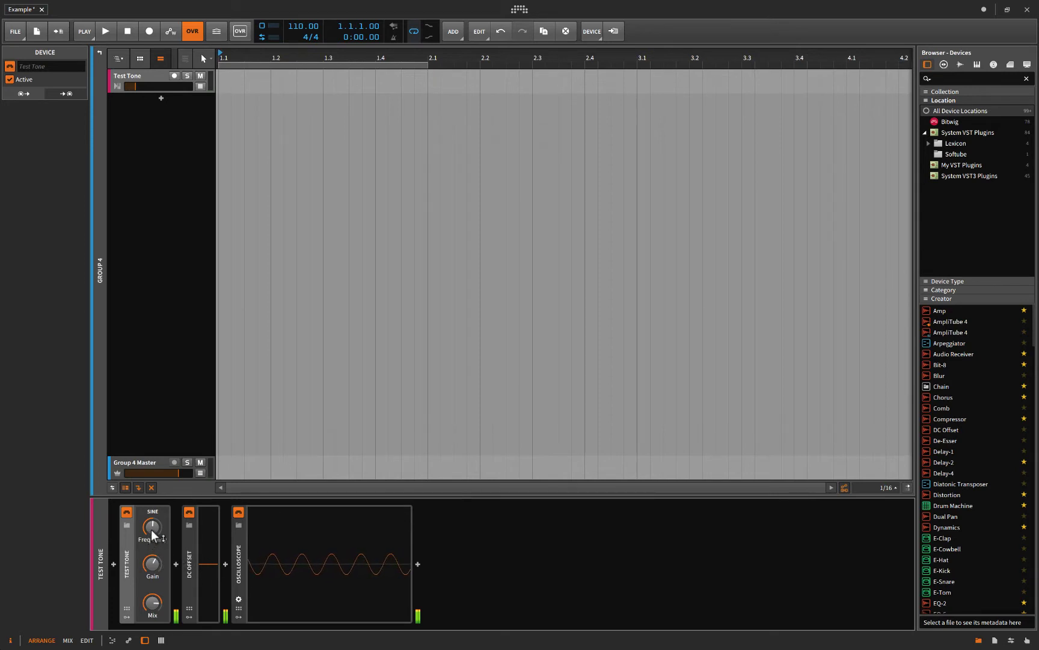
drag(208, 565, 208, 554)
- Bring the DC offset amount back down to zero
drag(202, 552, 209, 569)
- Switch off and delete the Test Tone device, then delete the Oscilloscope
click(126, 511)
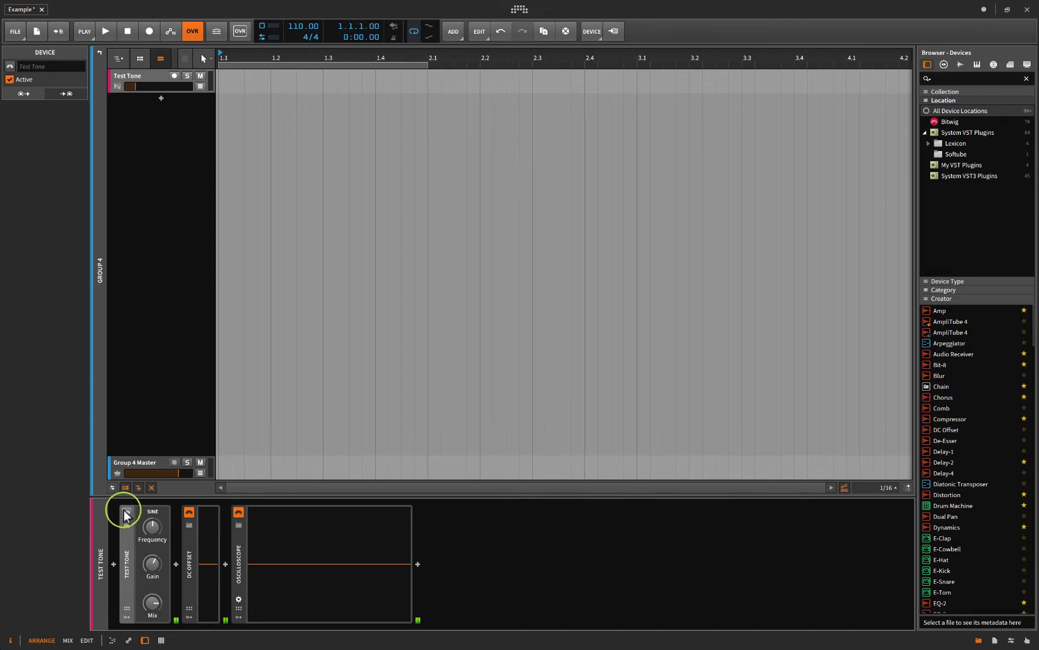
click(124, 561)
key(Delete)
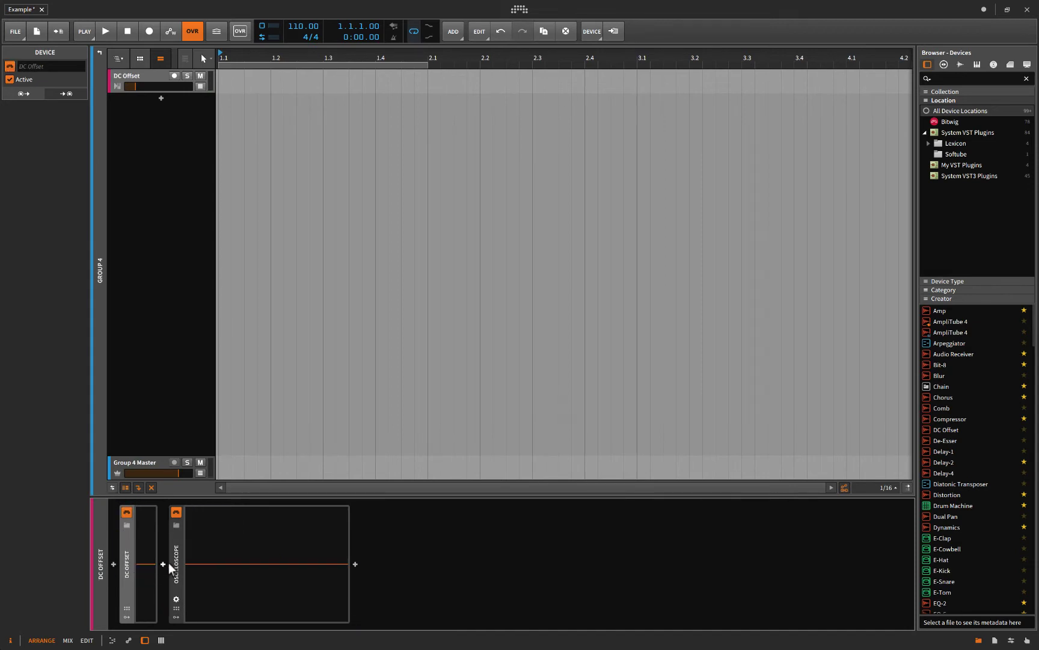
click(175, 560)
key(Delete)
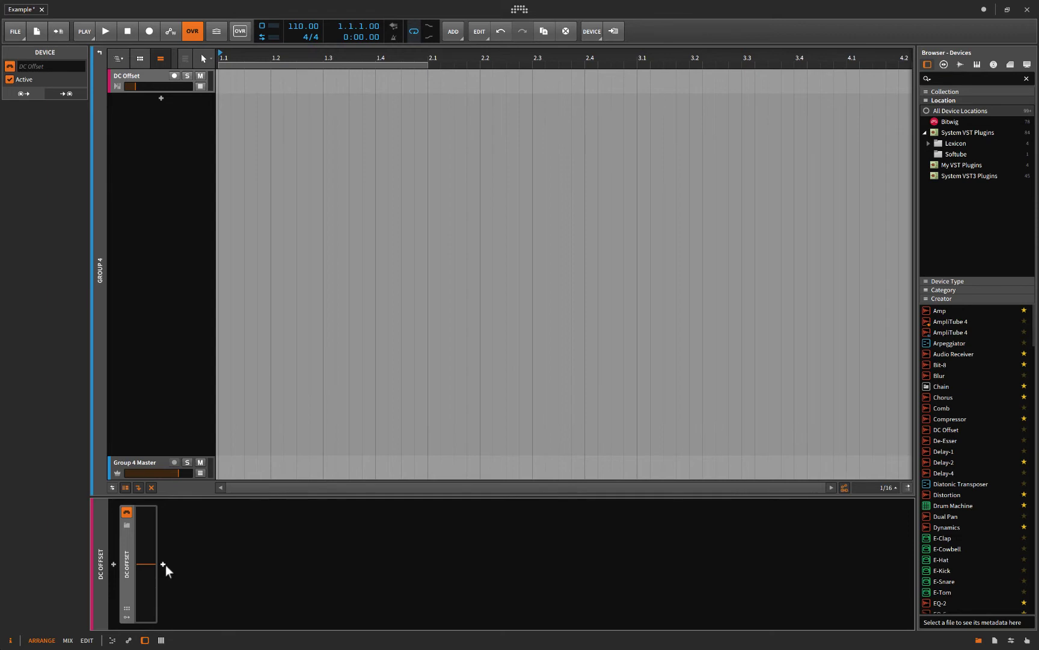
- Reveal DC Offset's modulator slots, add Bitwig's Spectrum Analyzer after it, and set DC near 0.153
click(123, 618)
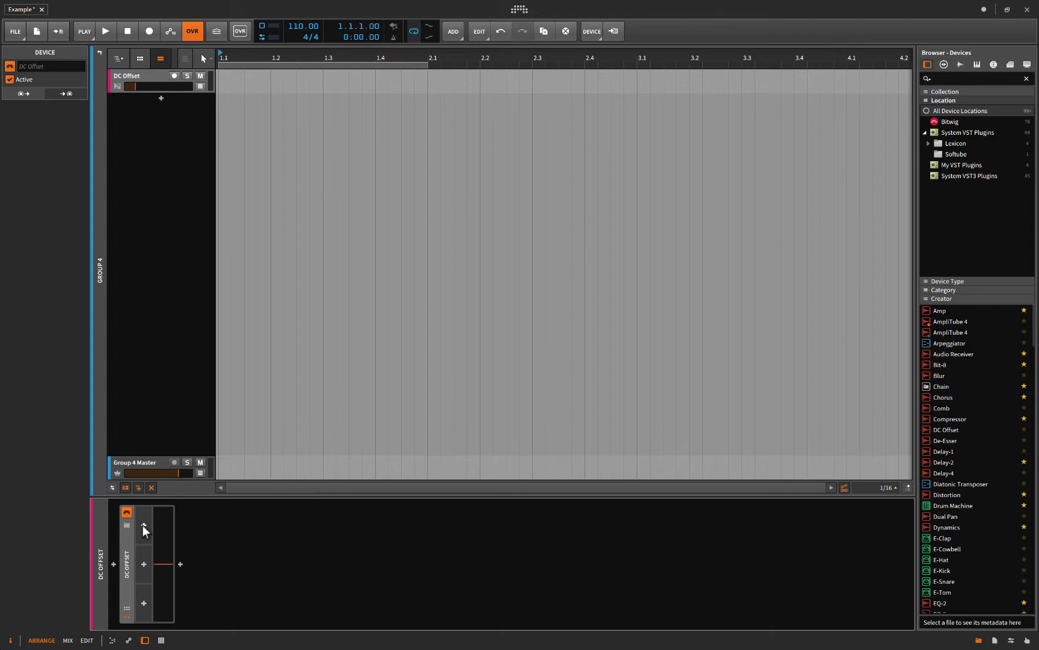
click(180, 564)
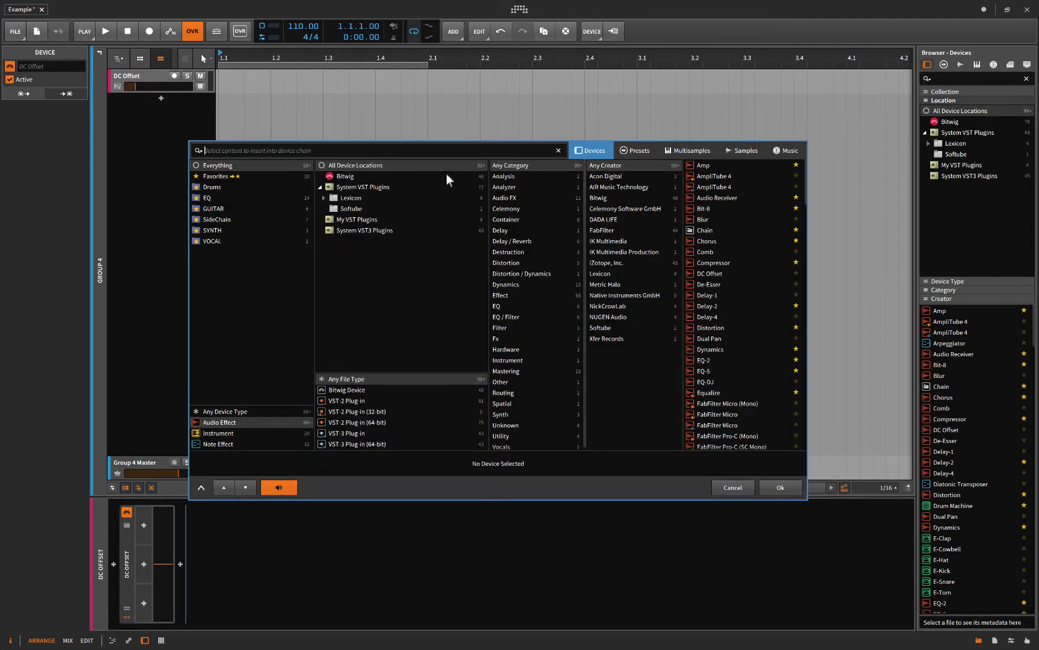
click(345, 175)
scroll(696, 358, down, 5)
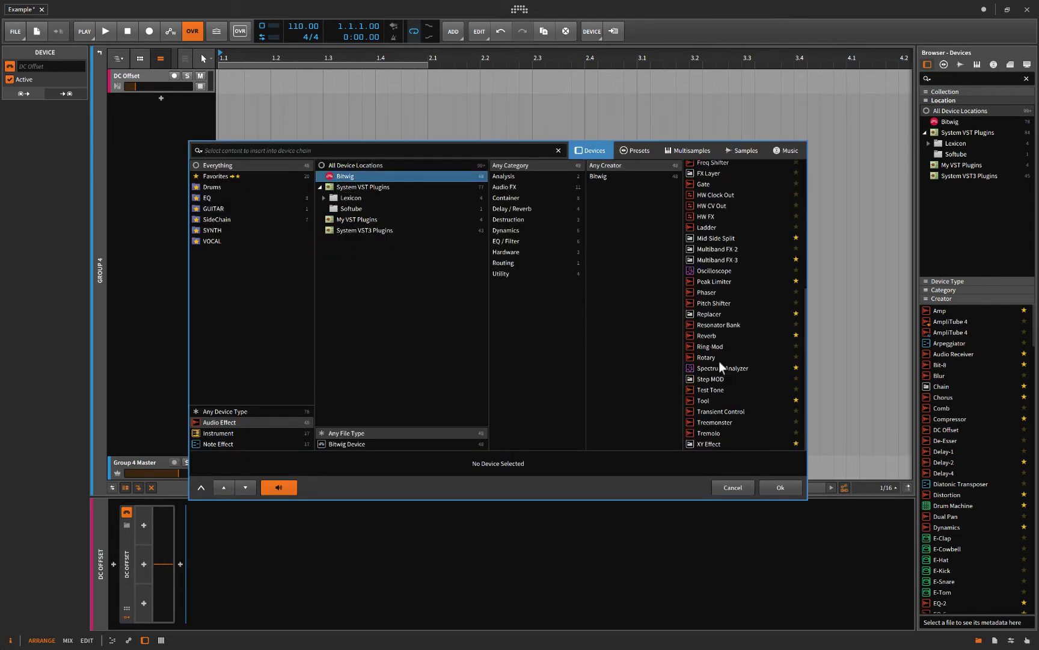
click(733, 367)
click(780, 485)
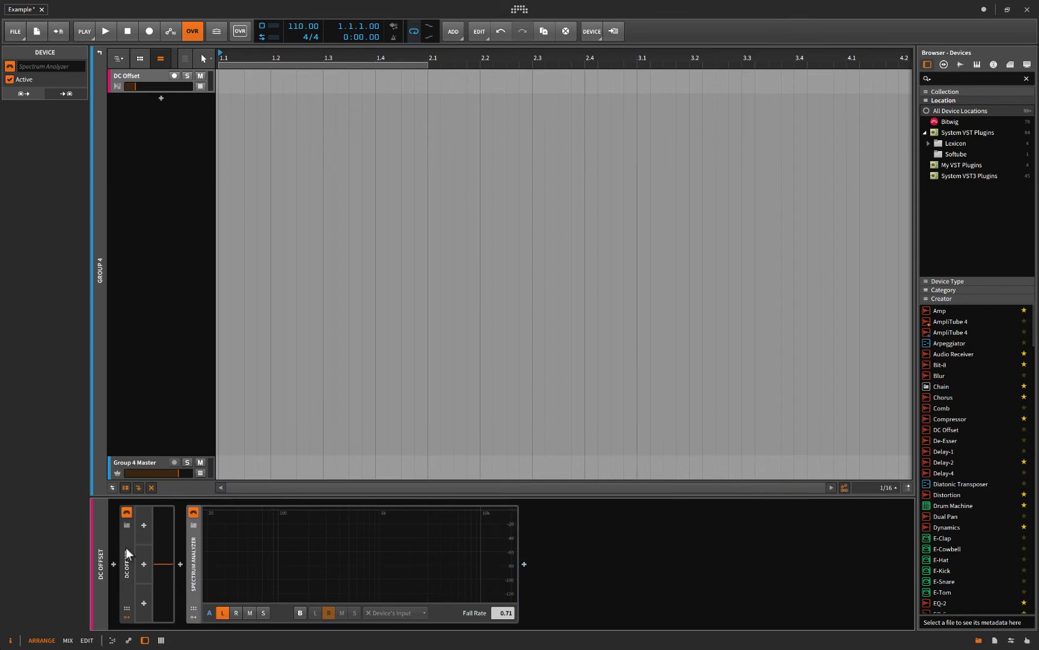
mouse_move(160, 563)
mouse_down()
mouse_move(162, 555)
mouse_move(163, 591)
mouse_move(166, 563)
mouse_up()
- Add an LFO modulator to the DC Offset device
click(144, 526)
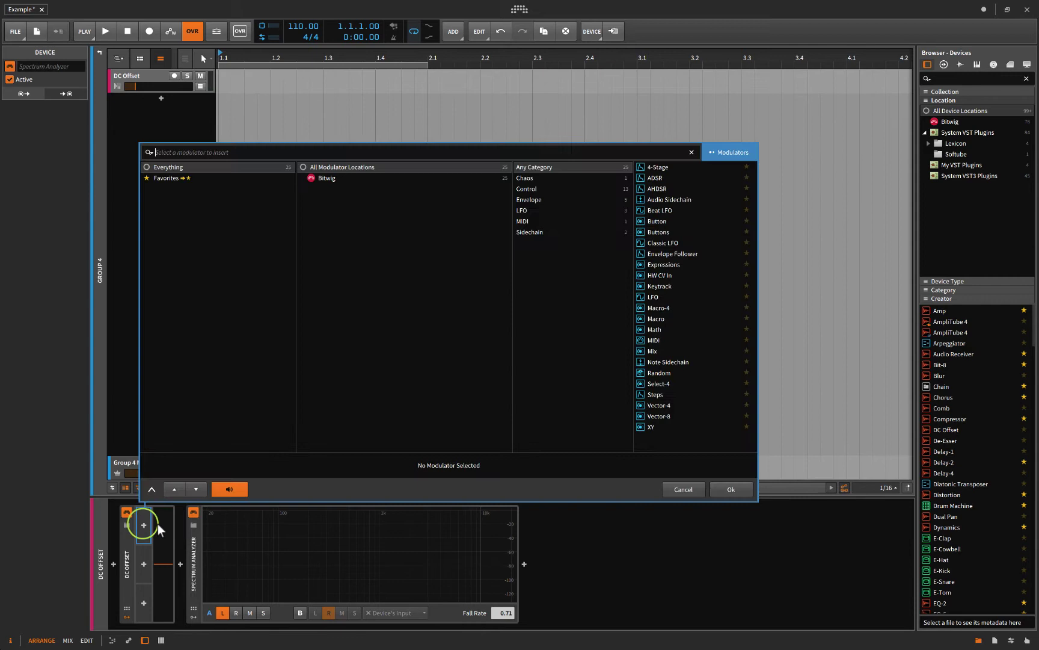
click(654, 297)
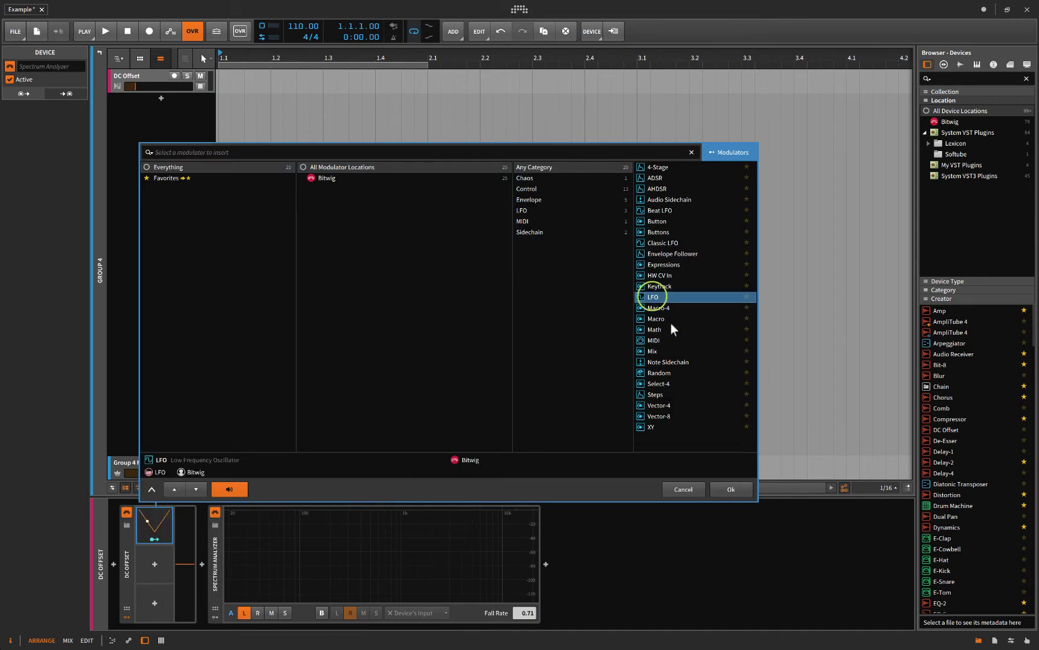
click(729, 493)
- Route the LFO to modulate the DC amount and bring up its rate-unit choices
click(167, 525)
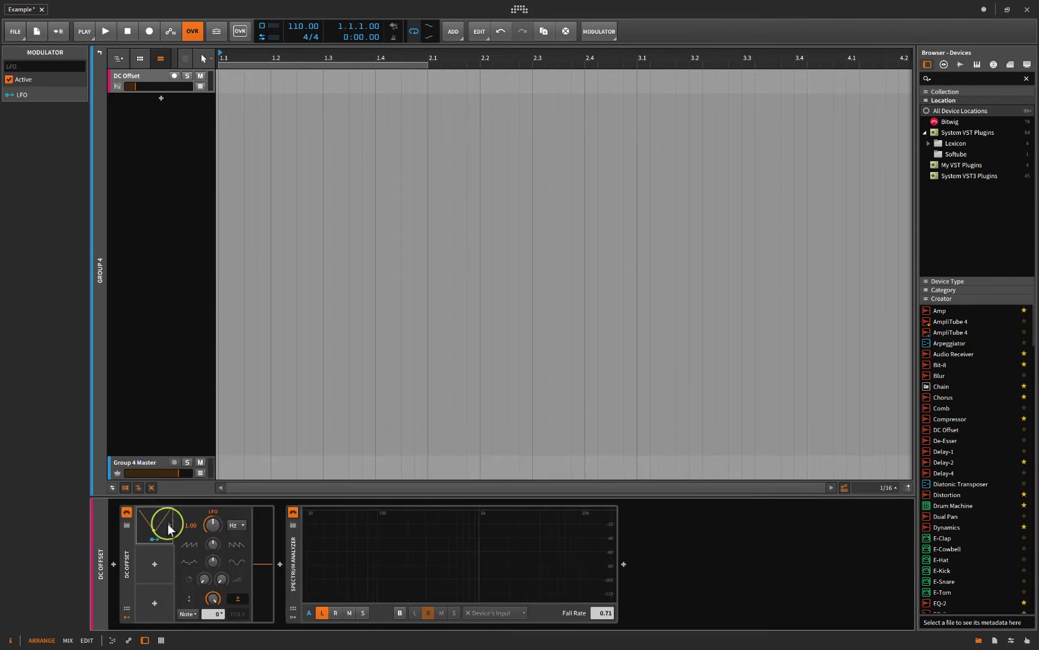
click(169, 524)
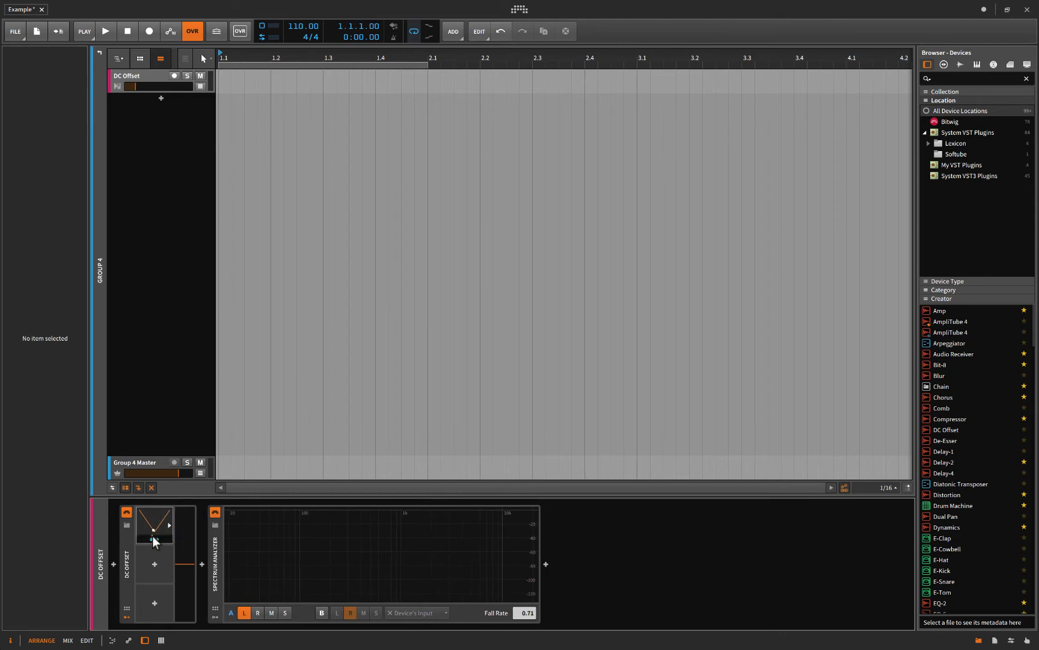
click(154, 538)
drag(183, 566, 179, 557)
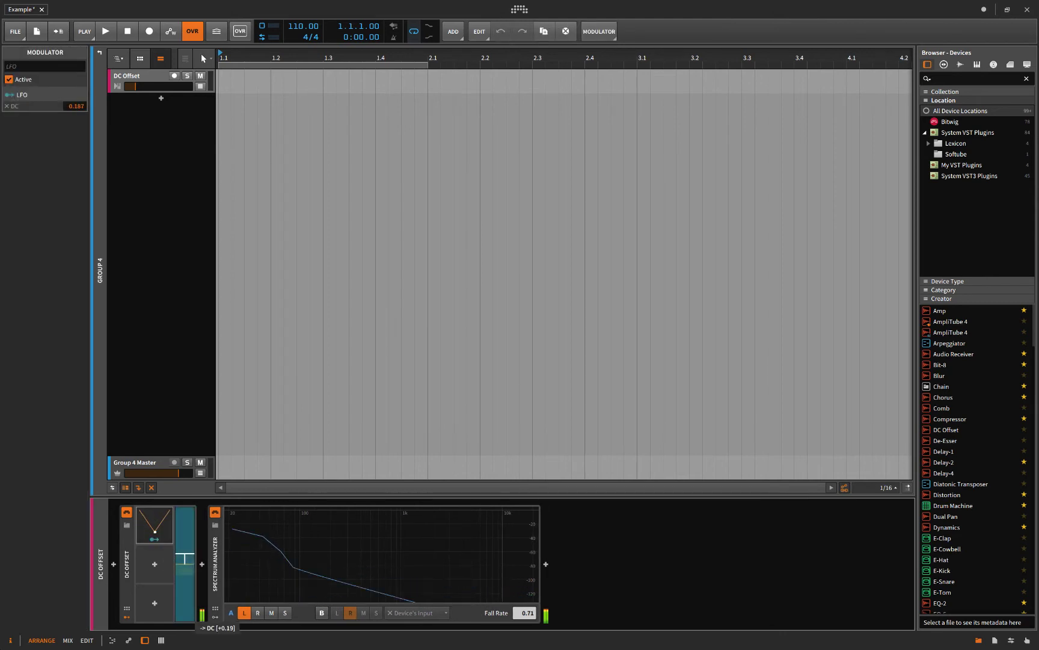
click(153, 539)
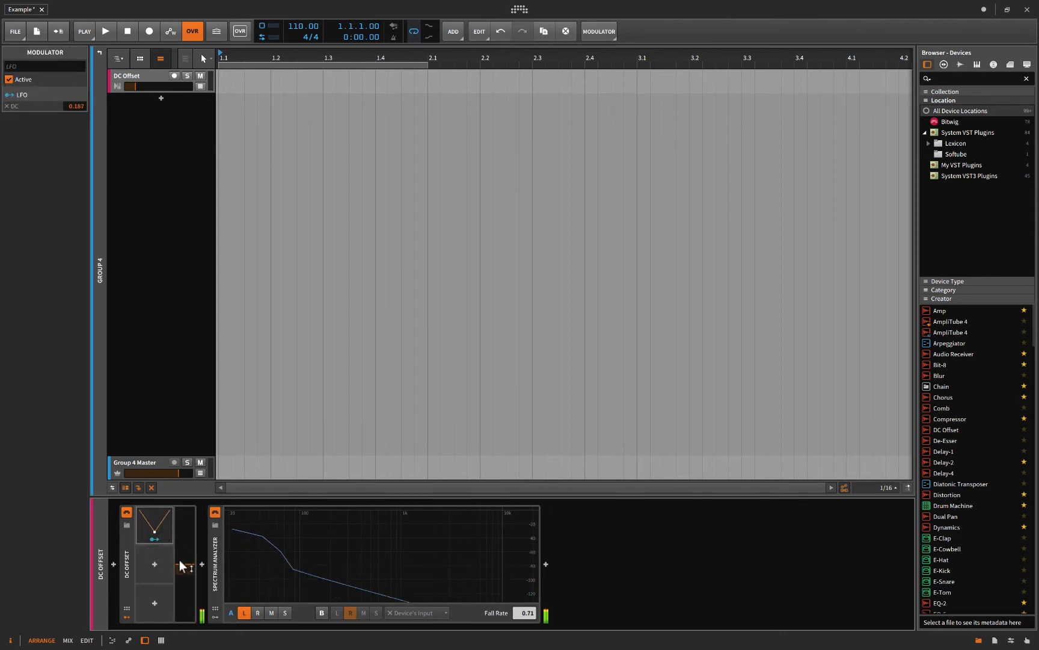
click(168, 525)
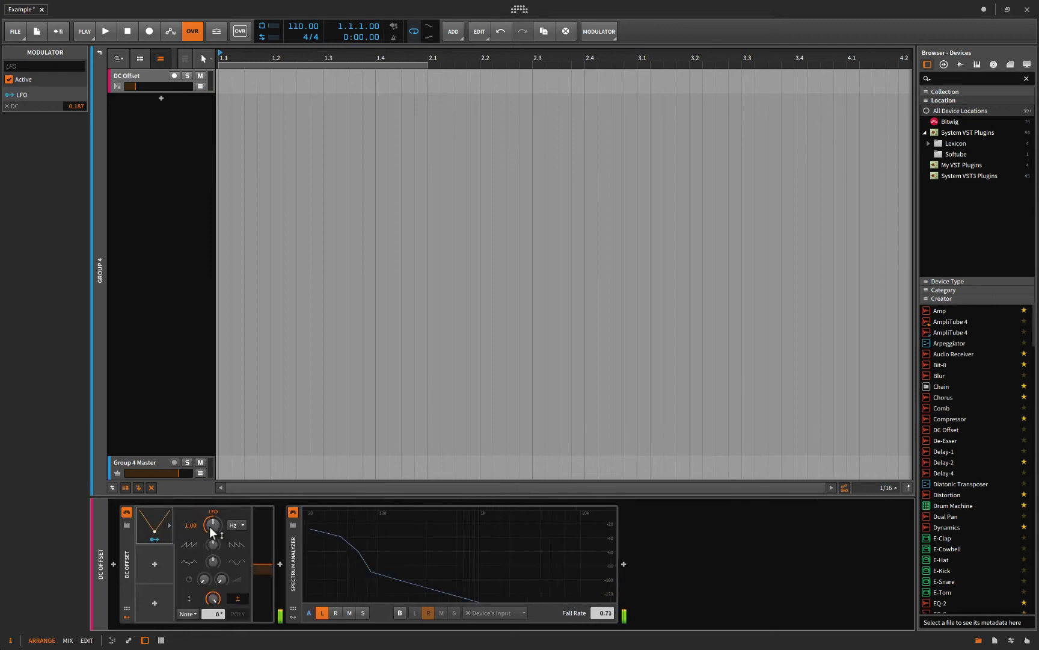
click(233, 526)
- Switch the LFO rate to kilohertz, speed it up, and raise the track volume
click(236, 546)
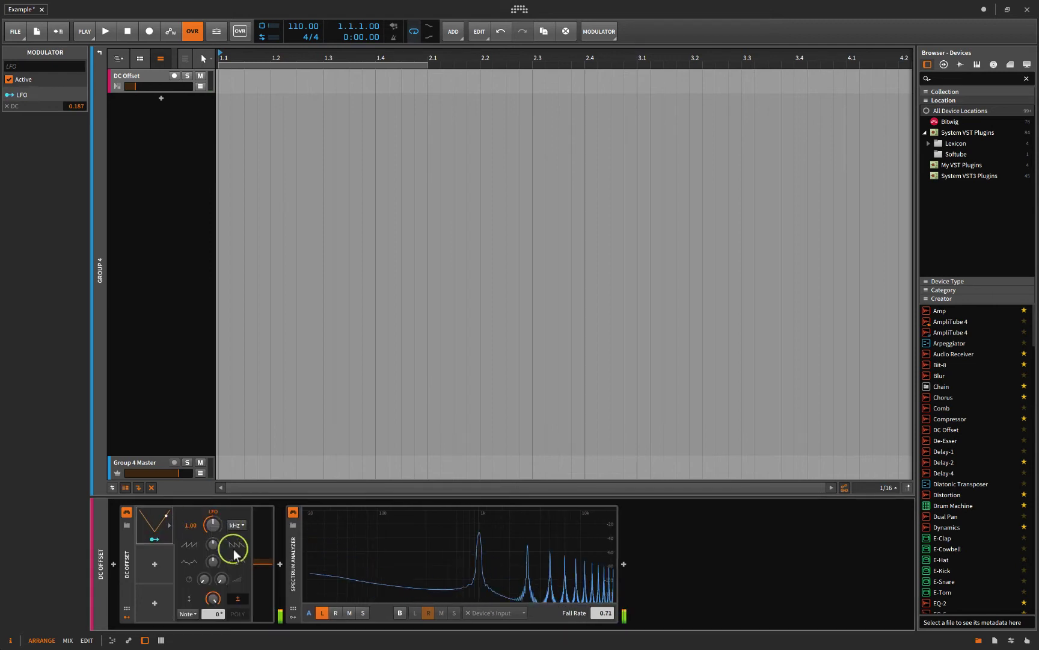
drag(214, 525, 214, 520)
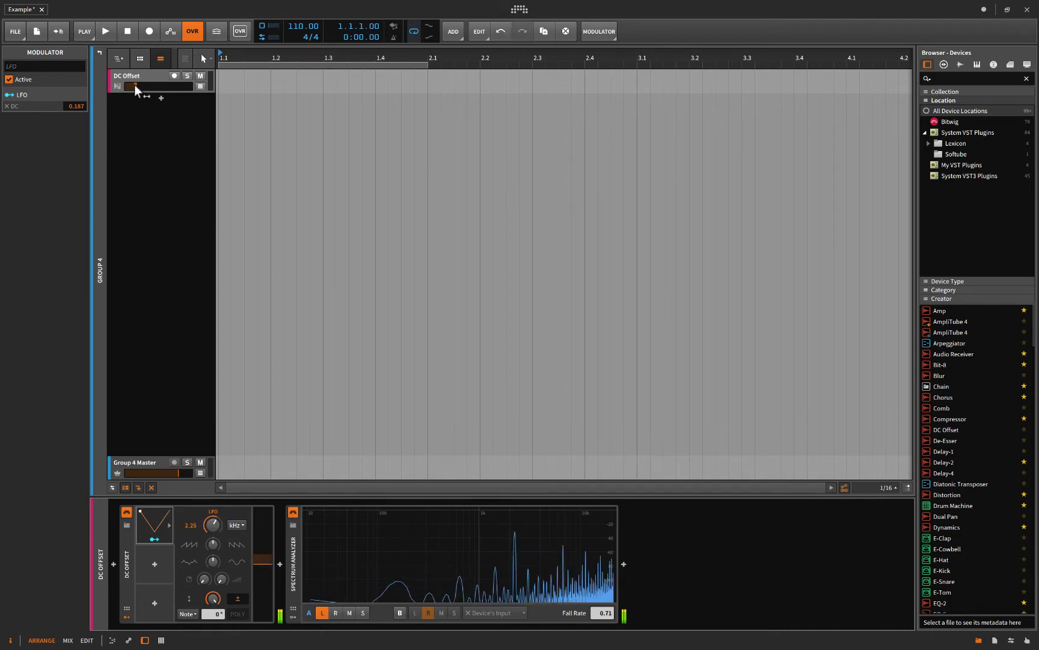
drag(132, 86, 162, 86)
- Sweep the LFO rate through about 0.69 and 0.24 kHz, then switch DC Offset off
drag(211, 525, 211, 598)
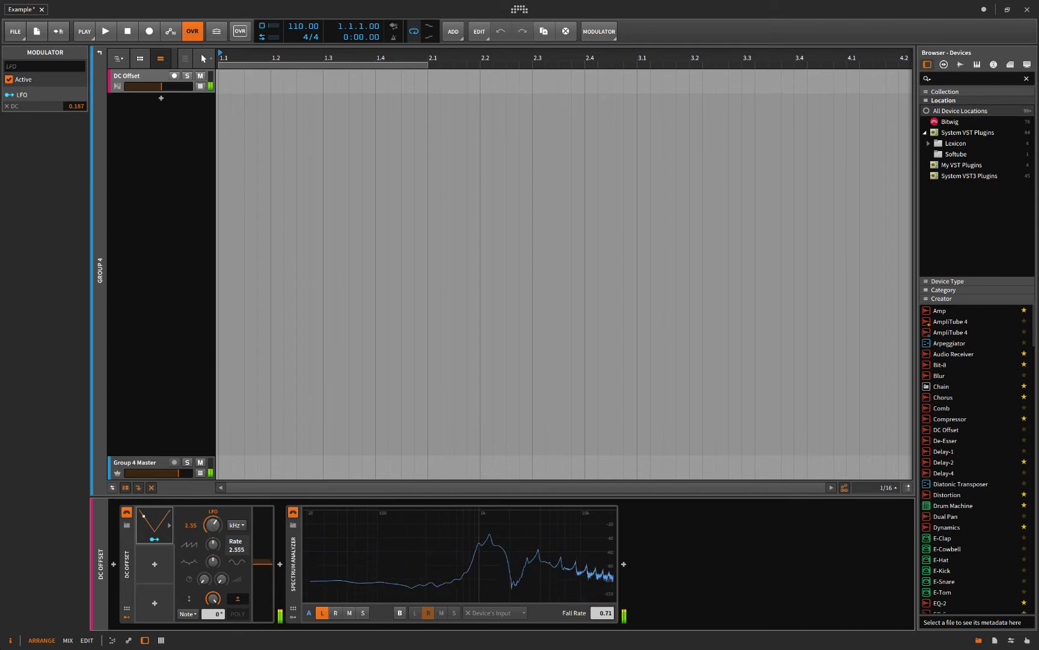
drag(212, 524, 212, 569)
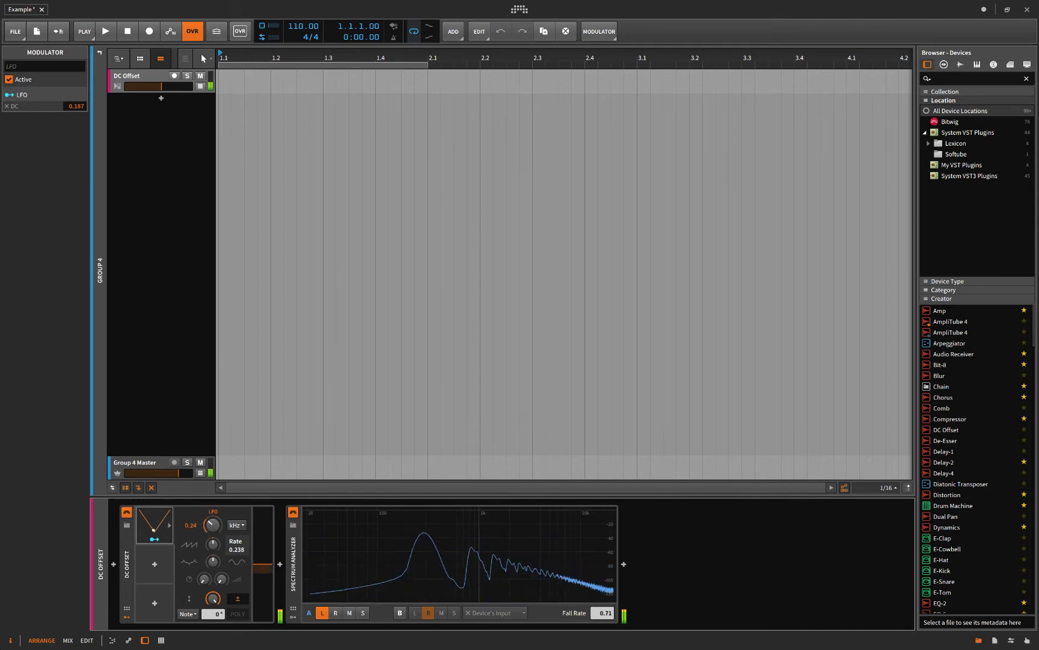
drag(213, 523, 213, 516)
click(127, 512)
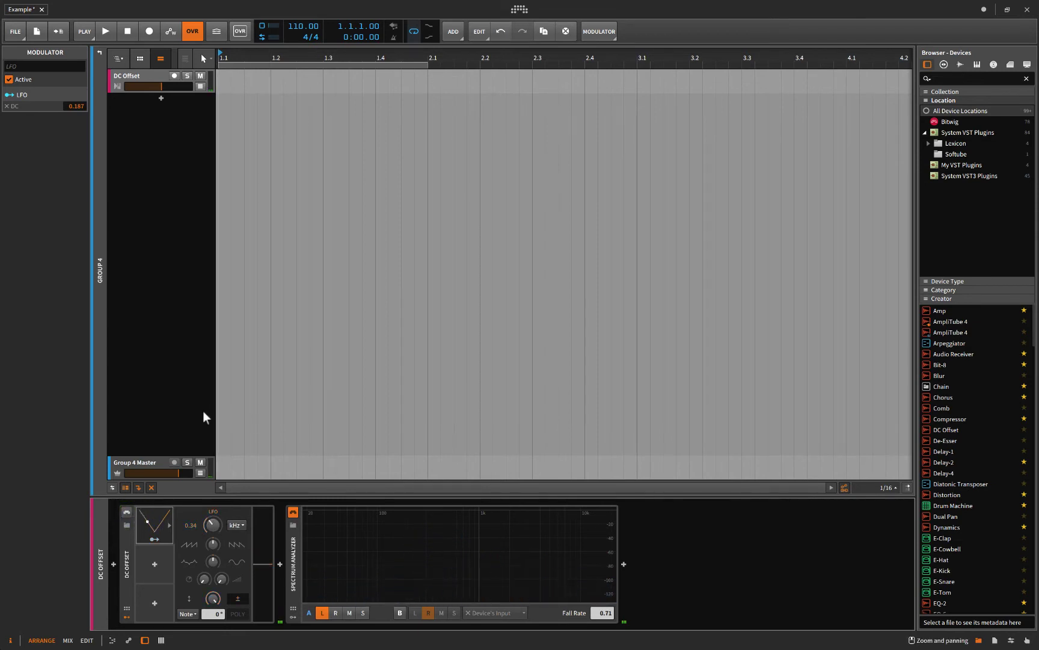
- Leave the group, delete Bassline 1 through Group 4, then undo the deletion
click(118, 58)
click(138, 81)
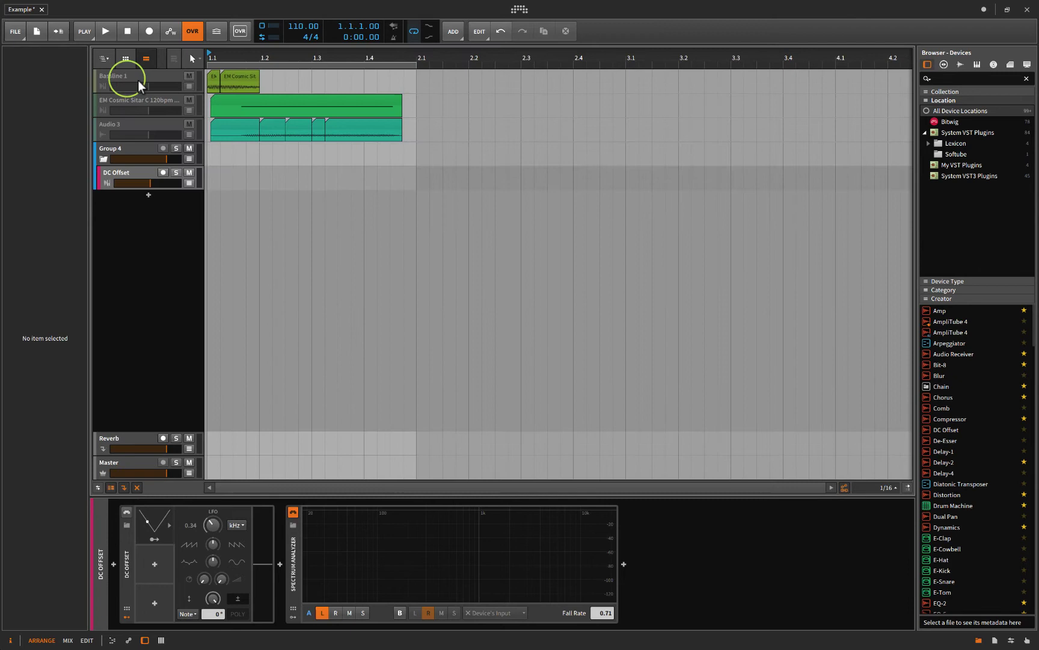
click(119, 157)
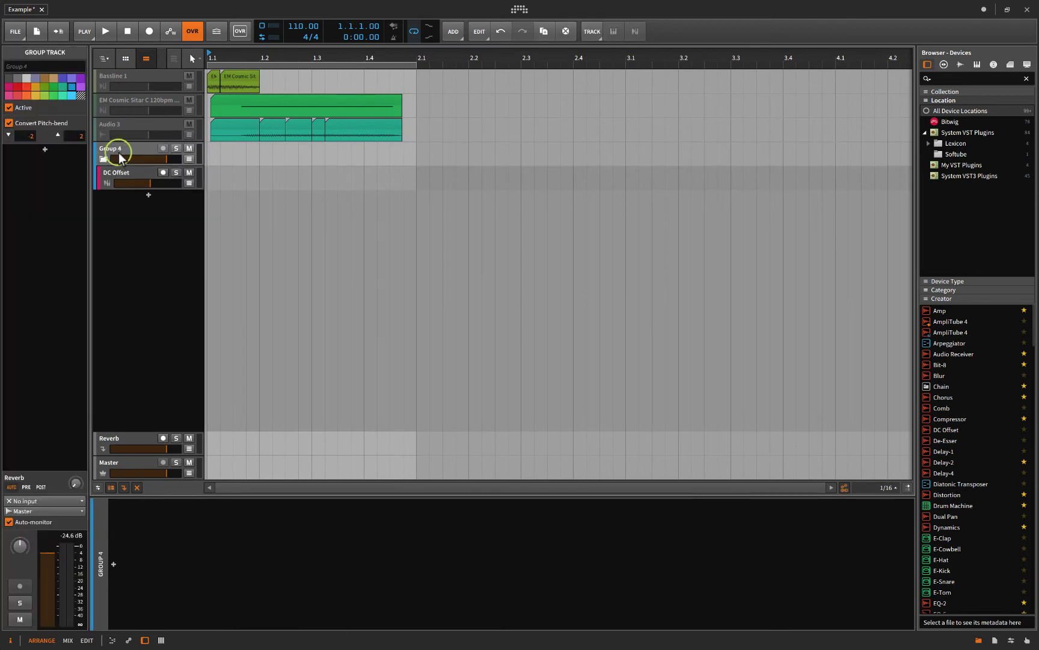
shift+click(130, 83)
key(Delete)
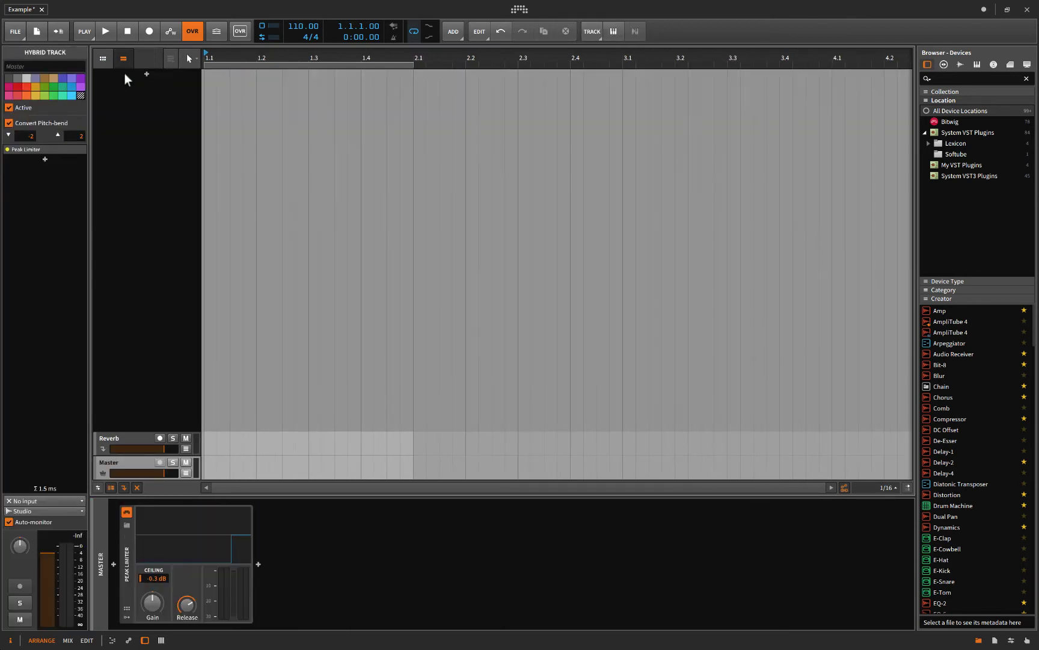
key(ctrl+z)
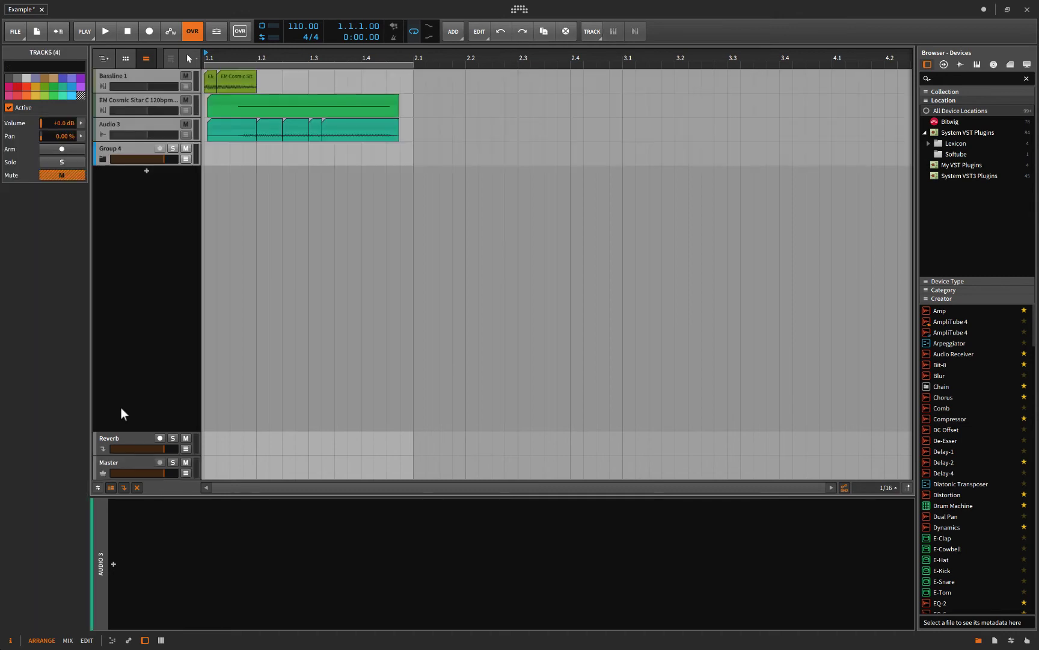
- Expand Group 4 and delete the unwanted tracks, including Audio 3
click(104, 160)
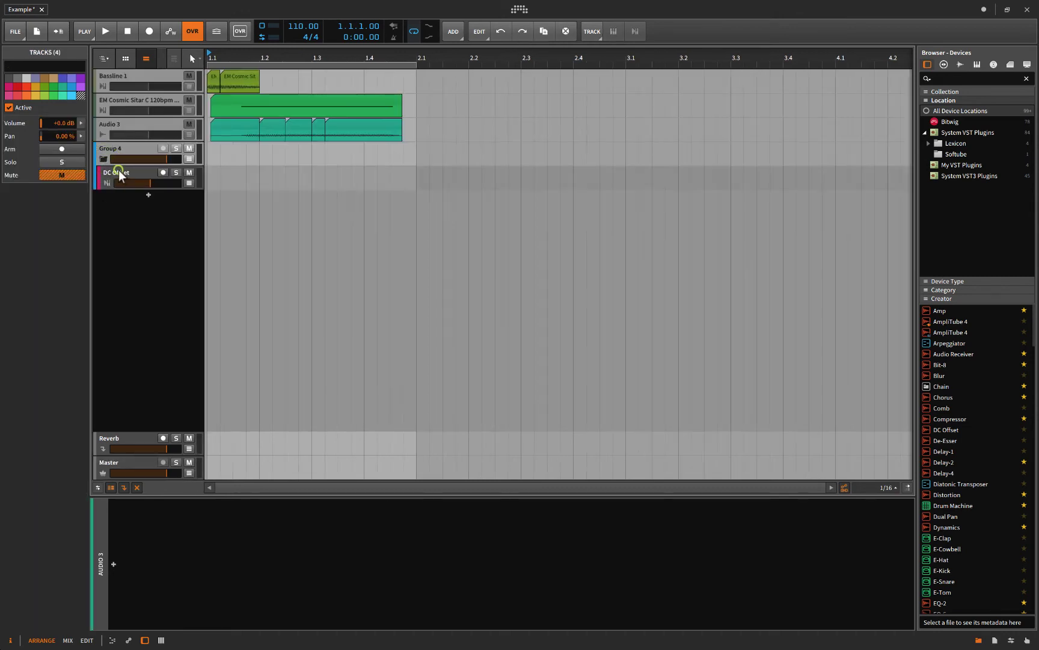
click(119, 175)
click(117, 130)
shift+click(120, 77)
key(Delete)
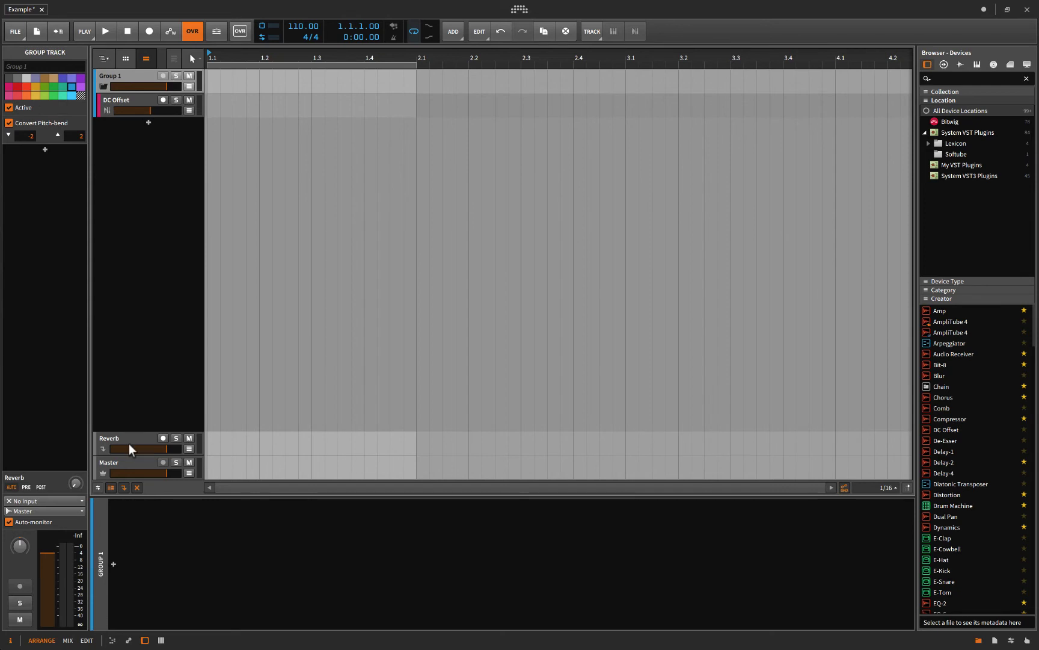
- Delete the Reverb track, then select the DC Offset track and re-enable its device
click(126, 442)
key(Delete)
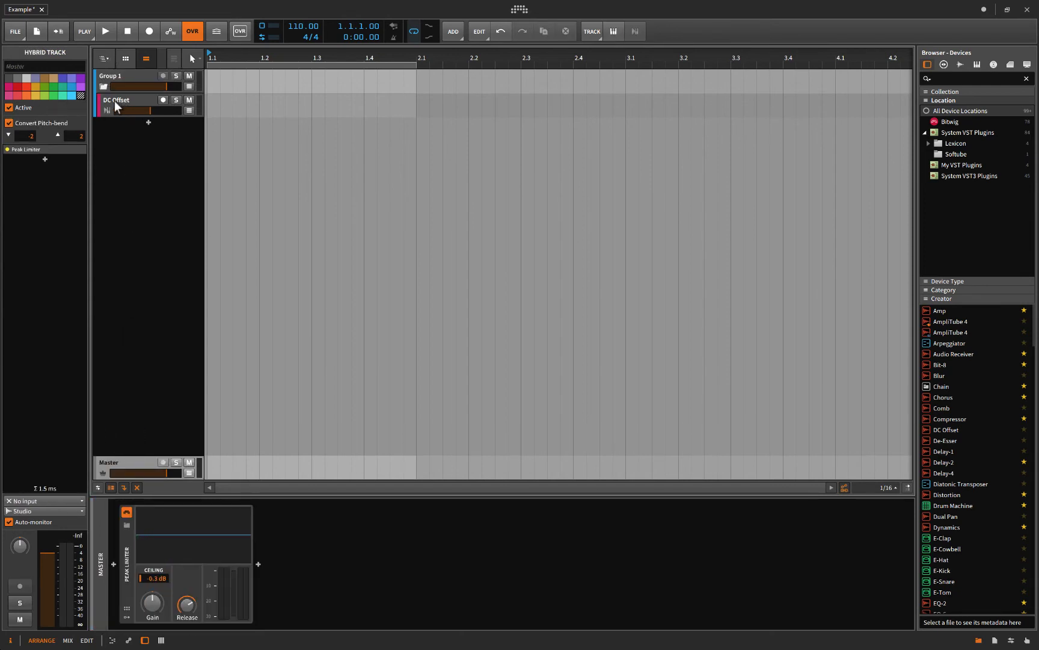
click(114, 101)
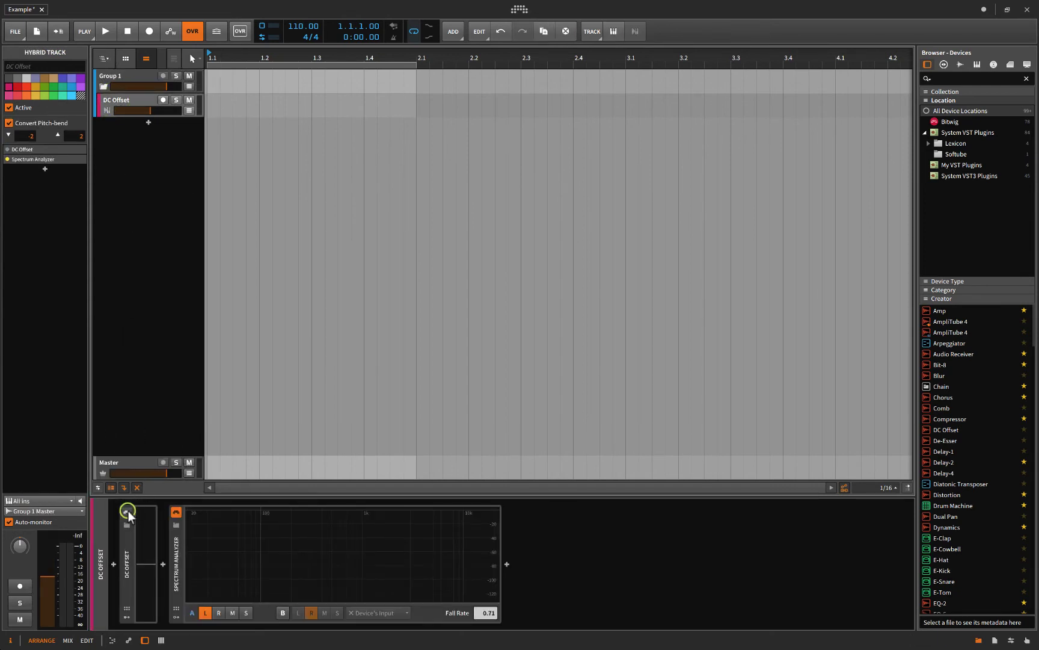
click(128, 512)
- Show the DC Offset LFO's controls and lower its rate to about 0.34 kHz
click(124, 616)
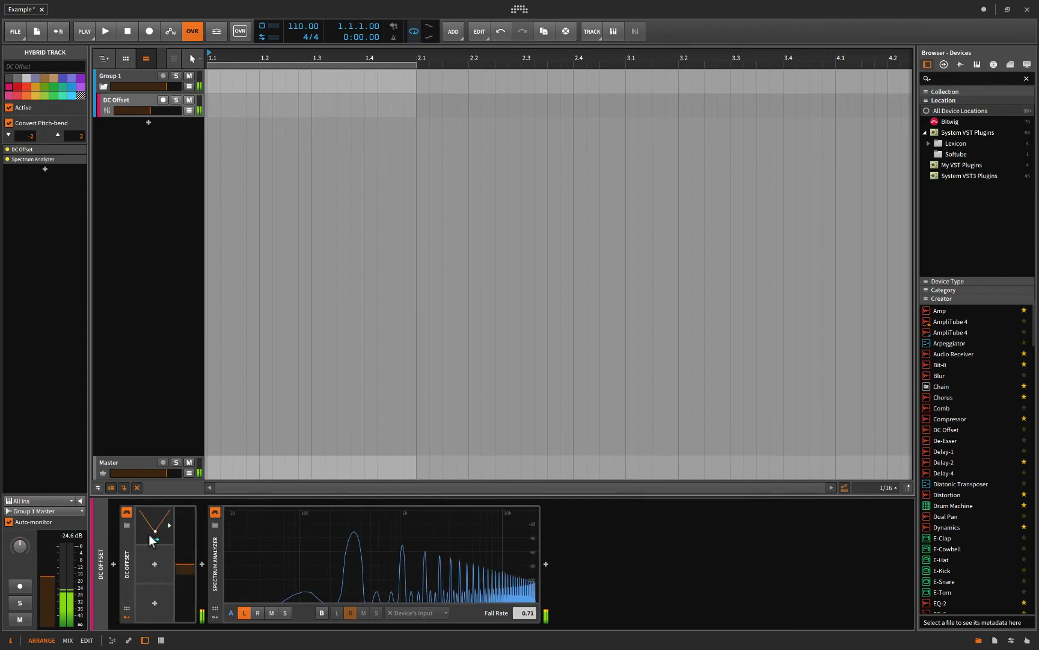
click(165, 524)
mouse_move(194, 522)
mouse_down()
mouse_move(194, 568)
mouse_move(194, 503)
mouse_up()
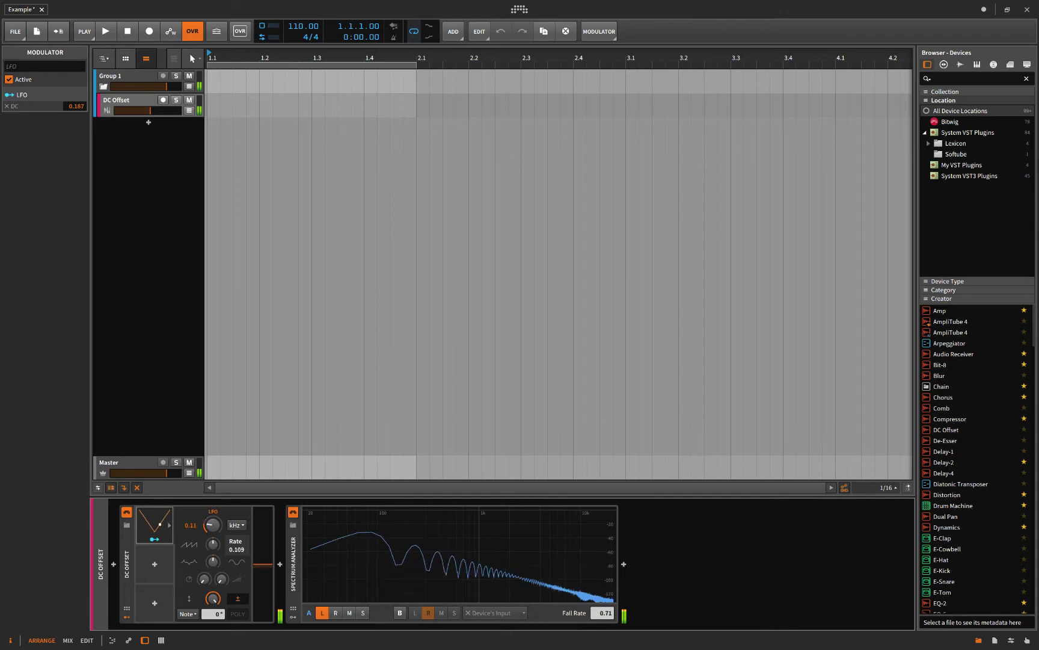
drag(210, 523, 210, 553)
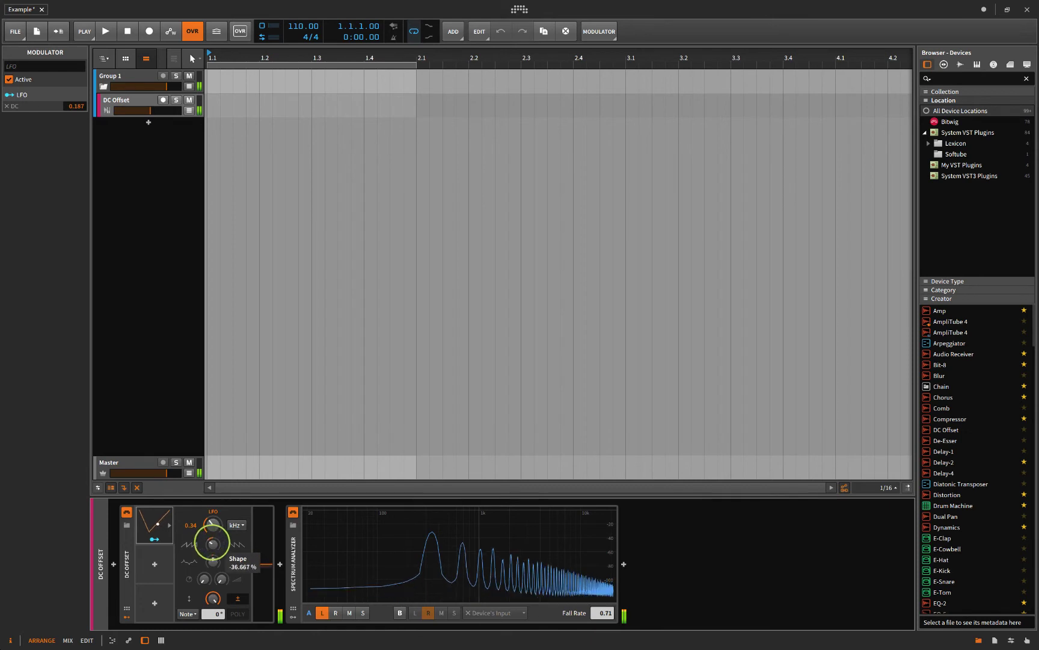
- Bend the LFO waveform into a rising ramp and sweep the rate down to about 0.22 kHz
mouse_move(213, 562)
mouse_down()
mouse_move(212, 592)
mouse_move(213, 528)
mouse_move(213, 593)
mouse_up()
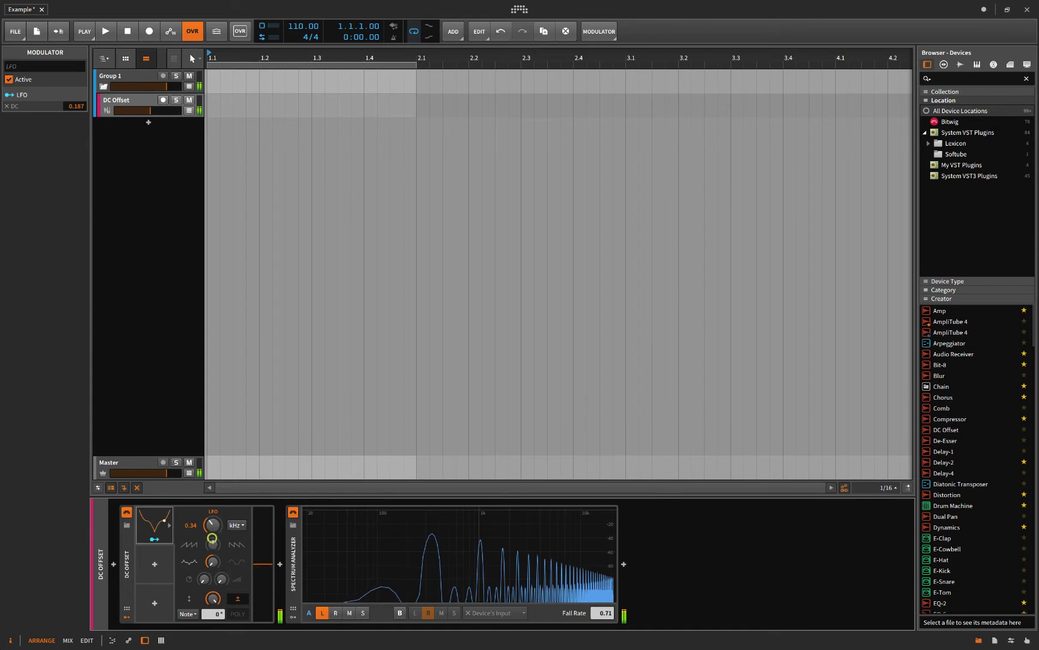
mouse_move(212, 538)
mouse_down()
mouse_move(213, 569)
mouse_move(214, 520)
mouse_up()
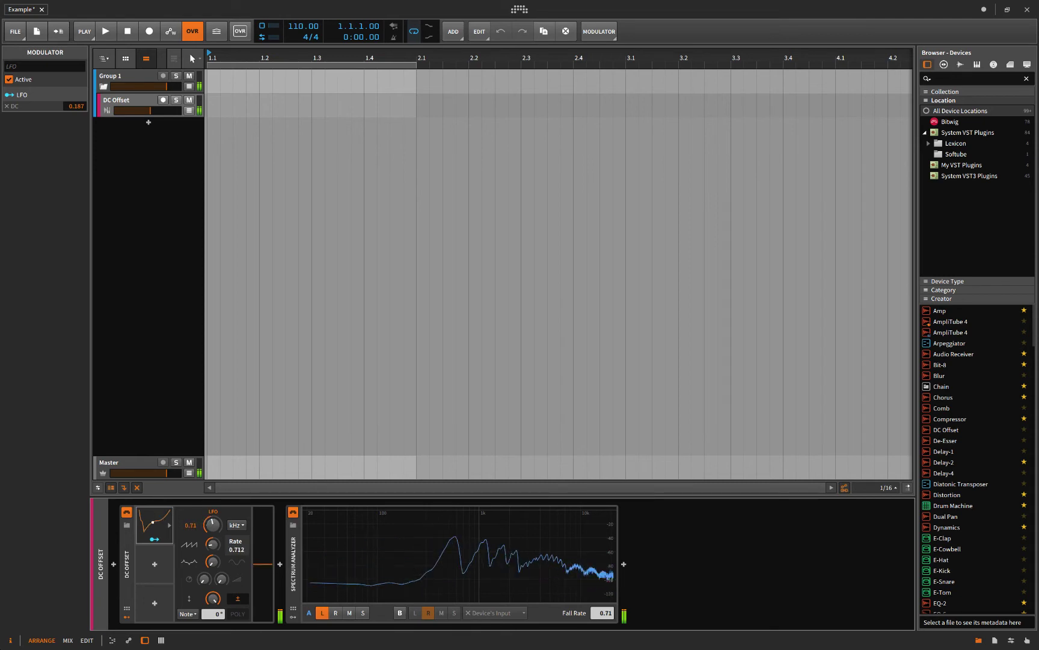
mouse_move(212, 525)
mouse_down()
mouse_move(211, 569)
mouse_move(212, 552)
mouse_up()
- Power off DC Offset and insert an LFO from the browser as its second modulator
click(124, 512)
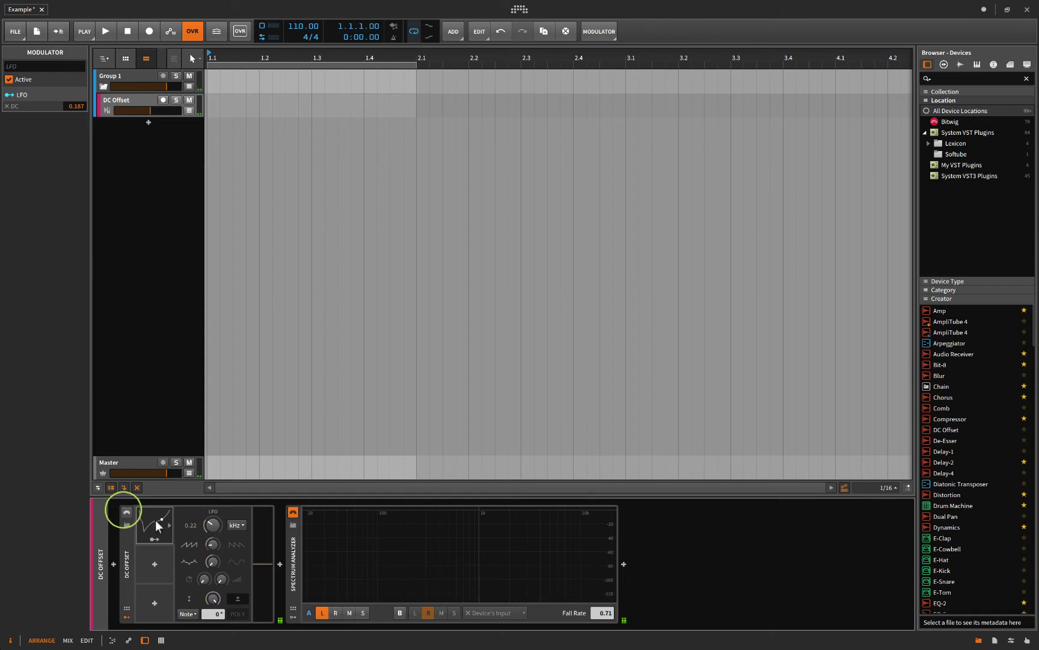
click(149, 563)
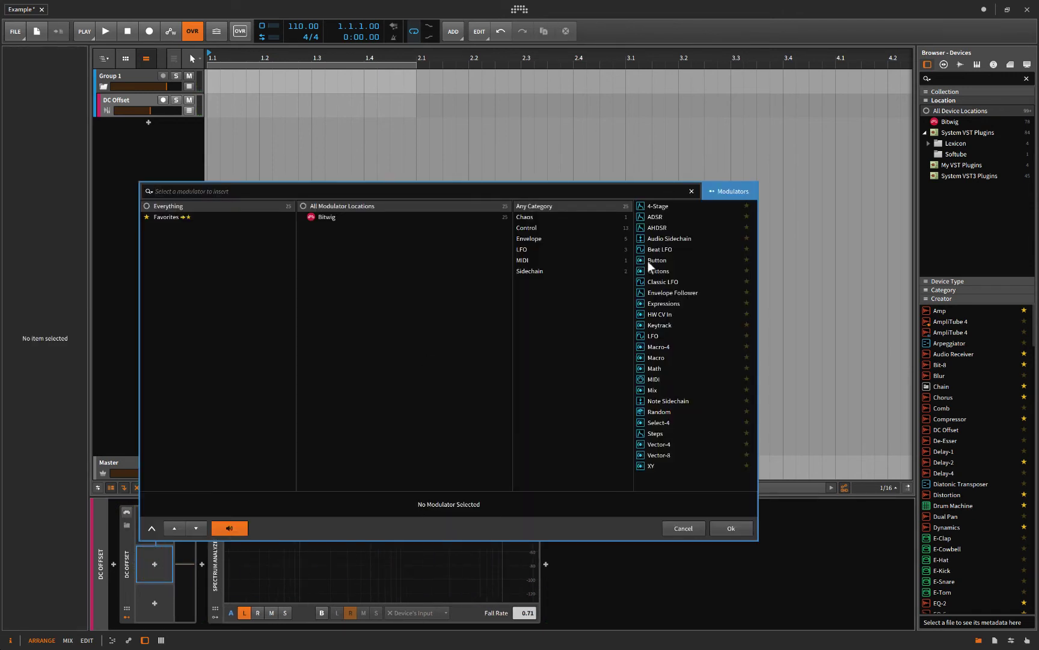
click(654, 336)
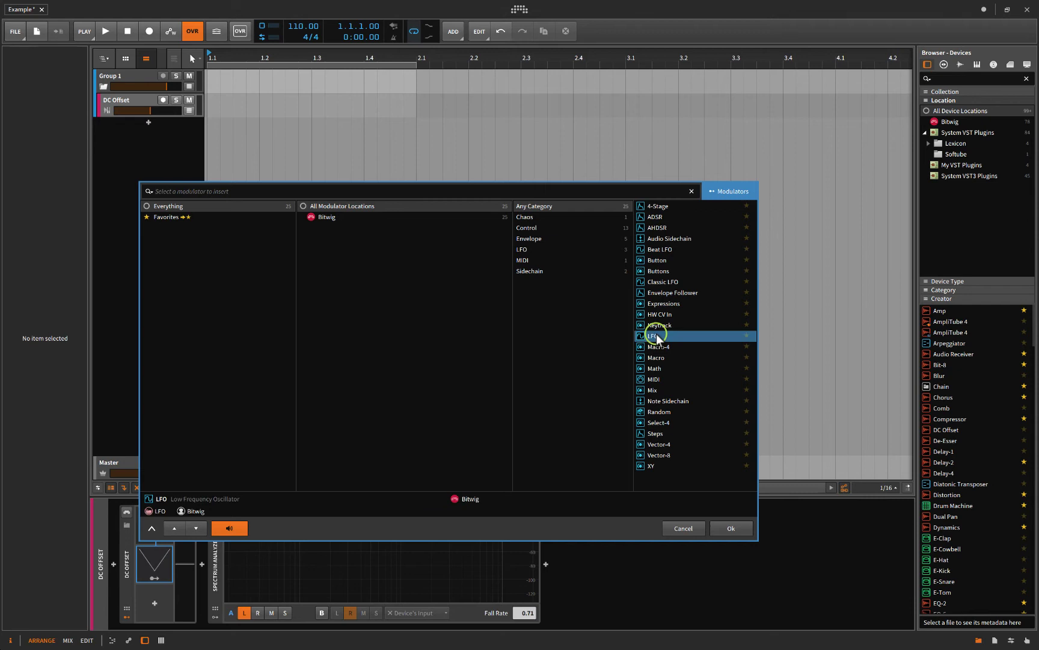
click(726, 528)
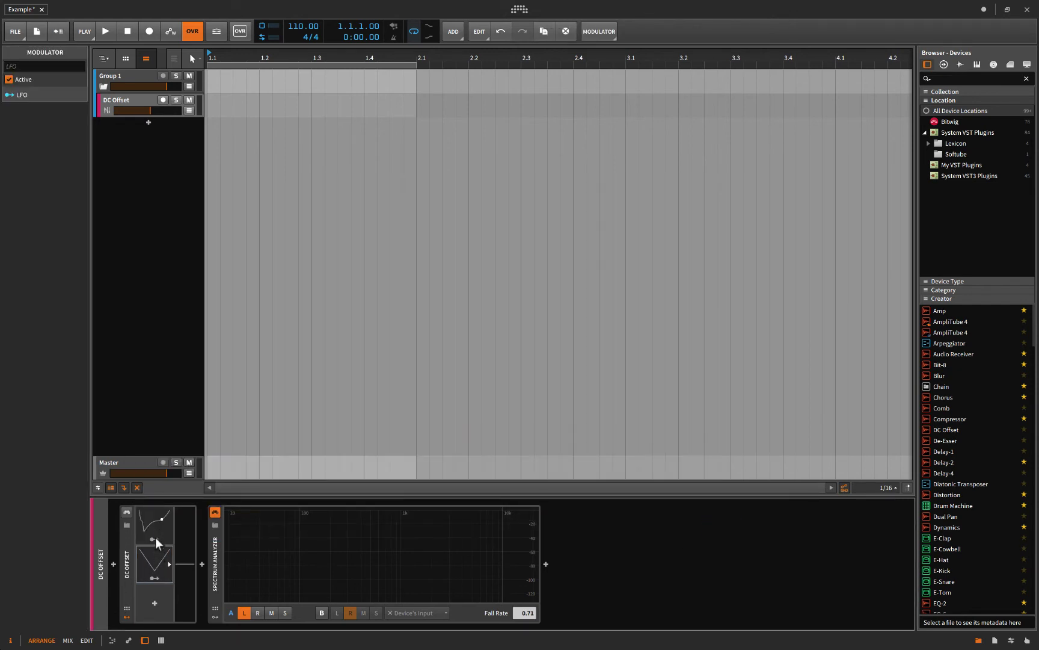
- Map the second LFO to the first LFO's Shape and switch DC Offset back on
click(169, 526)
click(151, 577)
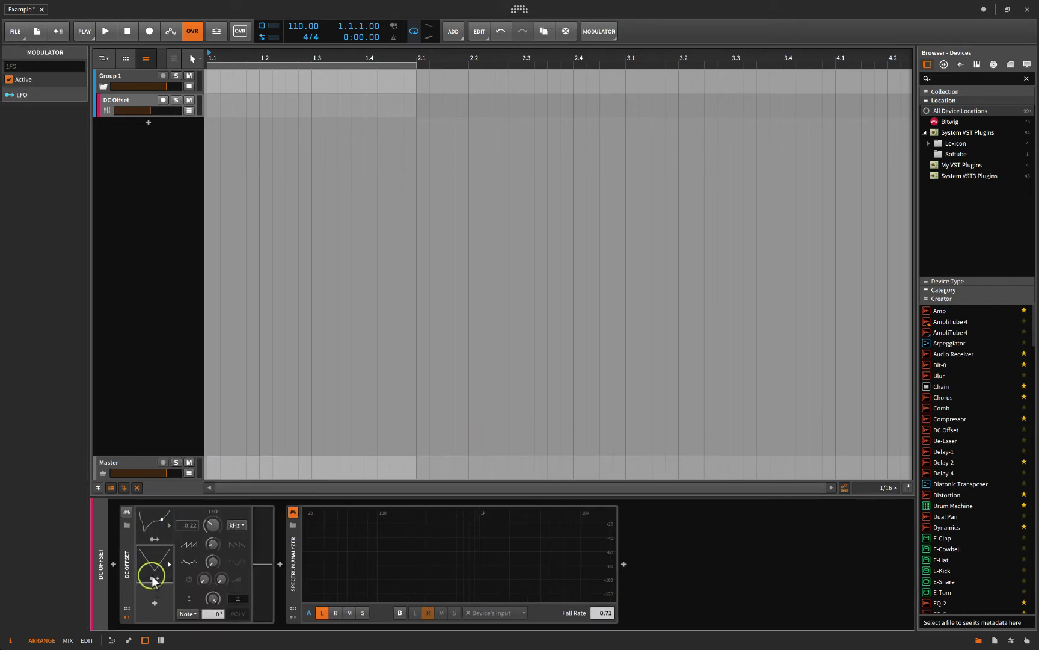
mouse_move(213, 545)
mouse_down()
mouse_move(213, 511)
mouse_move(212, 536)
mouse_up()
click(153, 576)
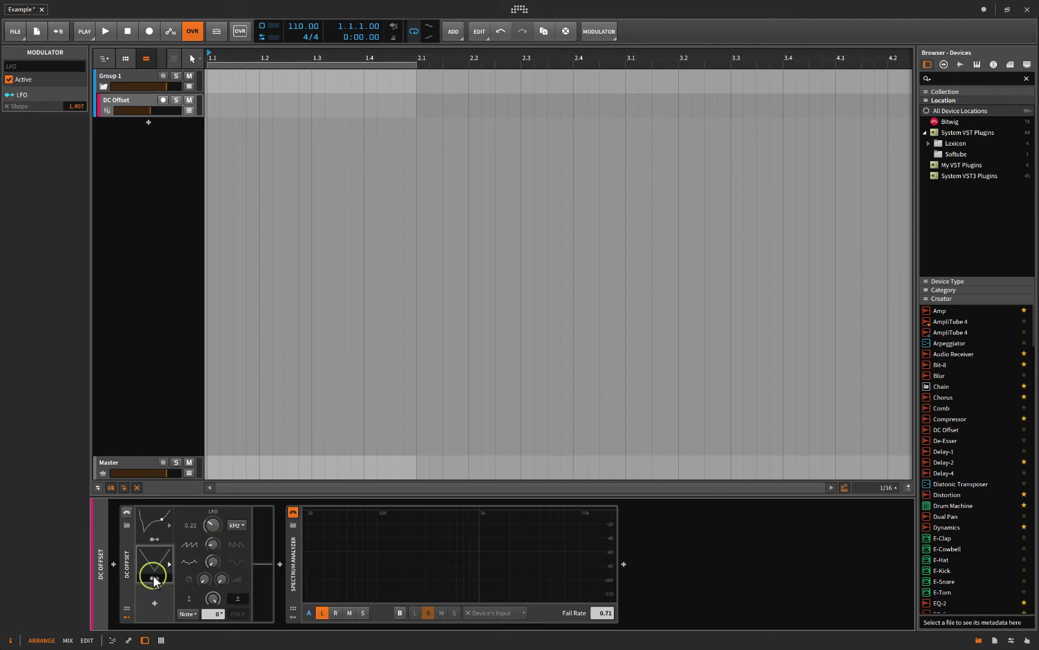
click(125, 513)
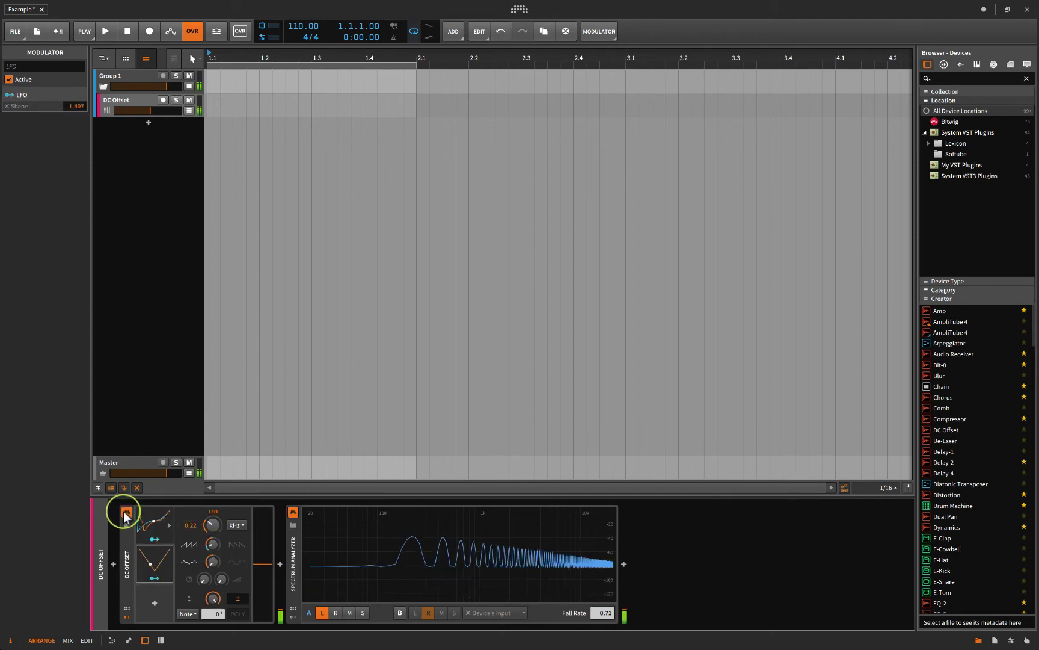
- Tune the LFO rates, bringing the second LFO to about 14.69 Hz
click(170, 565)
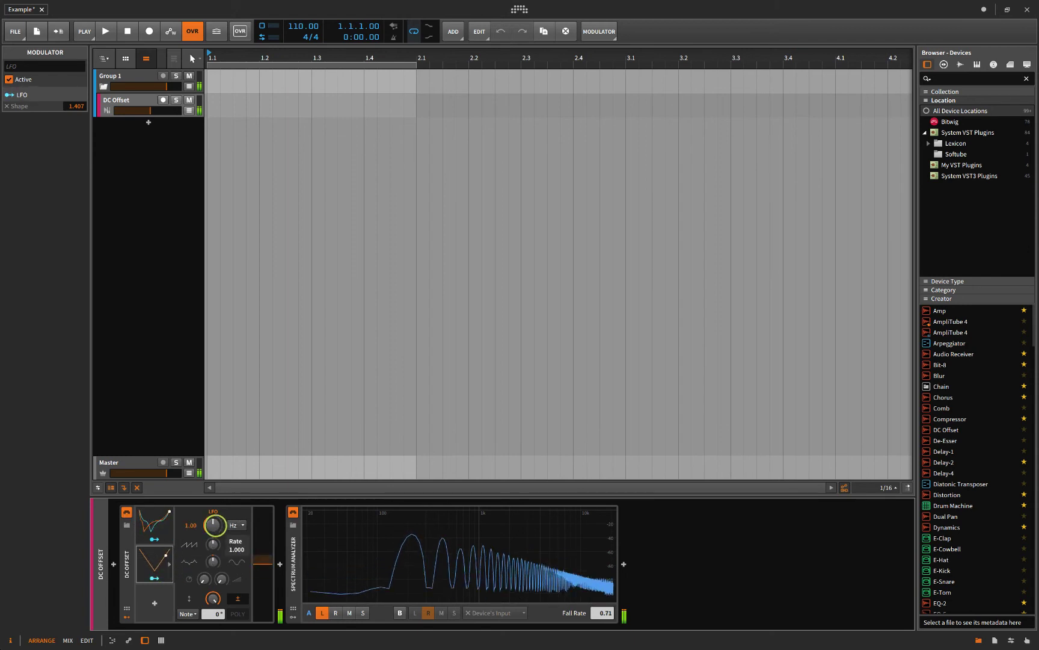
mouse_move(213, 524)
mouse_down()
mouse_move(213, 487)
mouse_move(213, 593)
mouse_up()
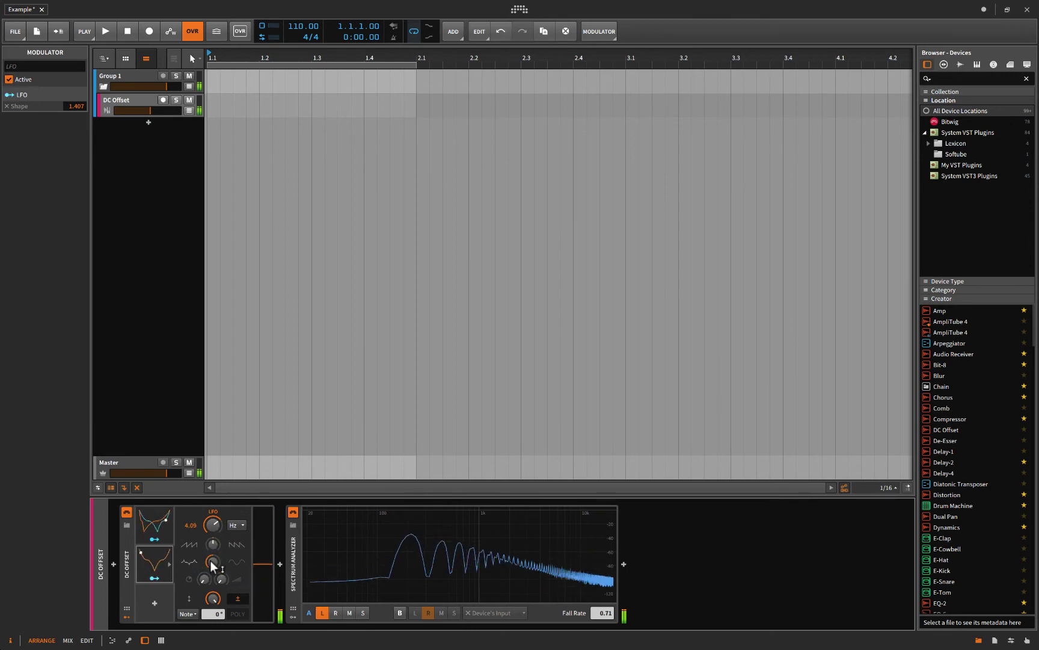
click(203, 578)
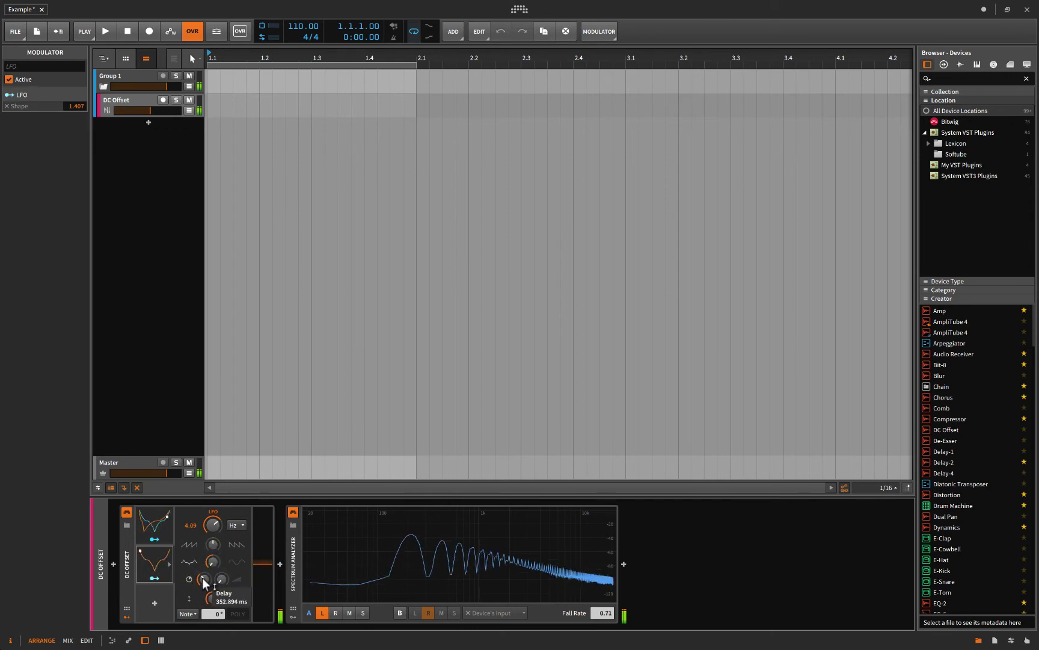
mouse_move(209, 524)
mouse_down()
mouse_move(210, 540)
mouse_move(210, 488)
mouse_move(216, 567)
mouse_up()
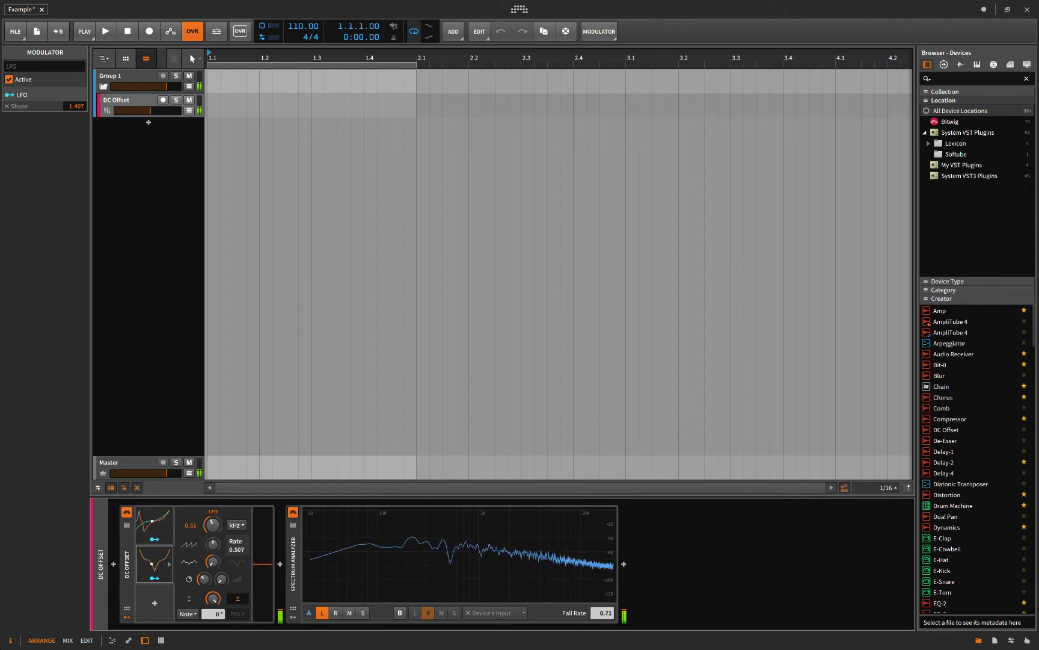
mouse_move(213, 525)
mouse_down()
mouse_move(194, 527)
mouse_move(213, 567)
mouse_move(213, 528)
mouse_move(213, 549)
mouse_up()
click(155, 525)
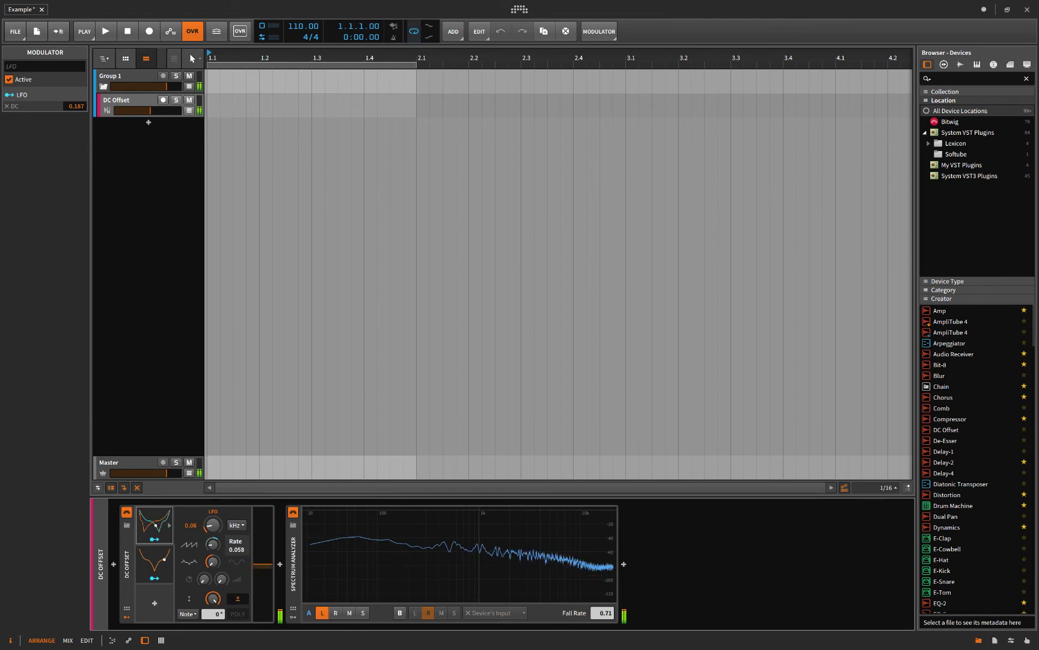
- Set the top LFO's rate to about 0.44 kHz and switch DC Offset off
drag(213, 548, 214, 522)
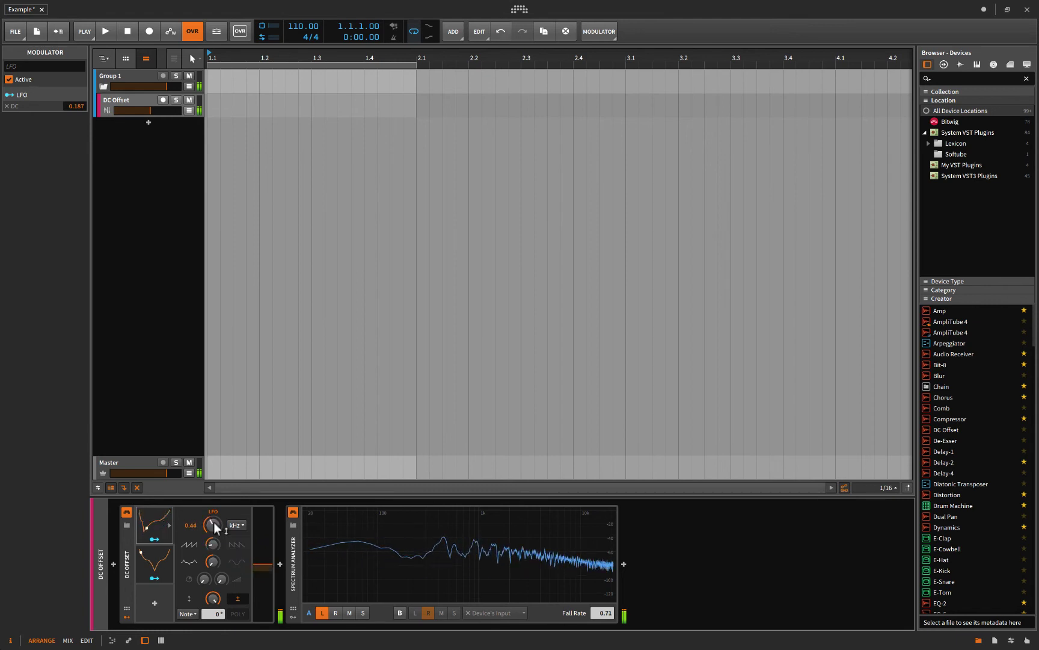
click(126, 512)
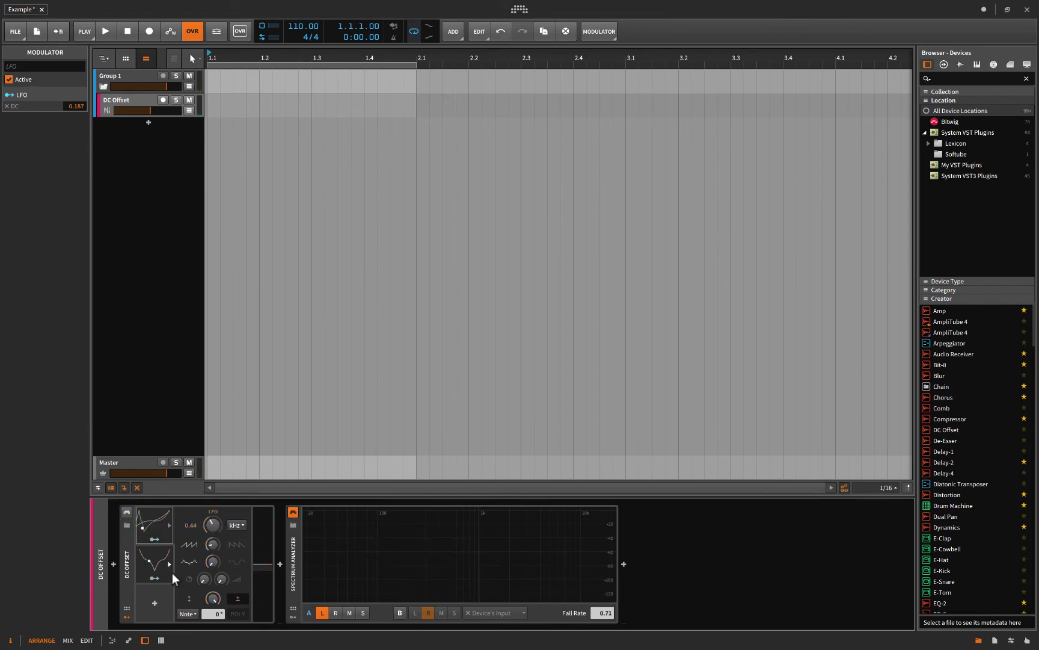
click(122, 569)
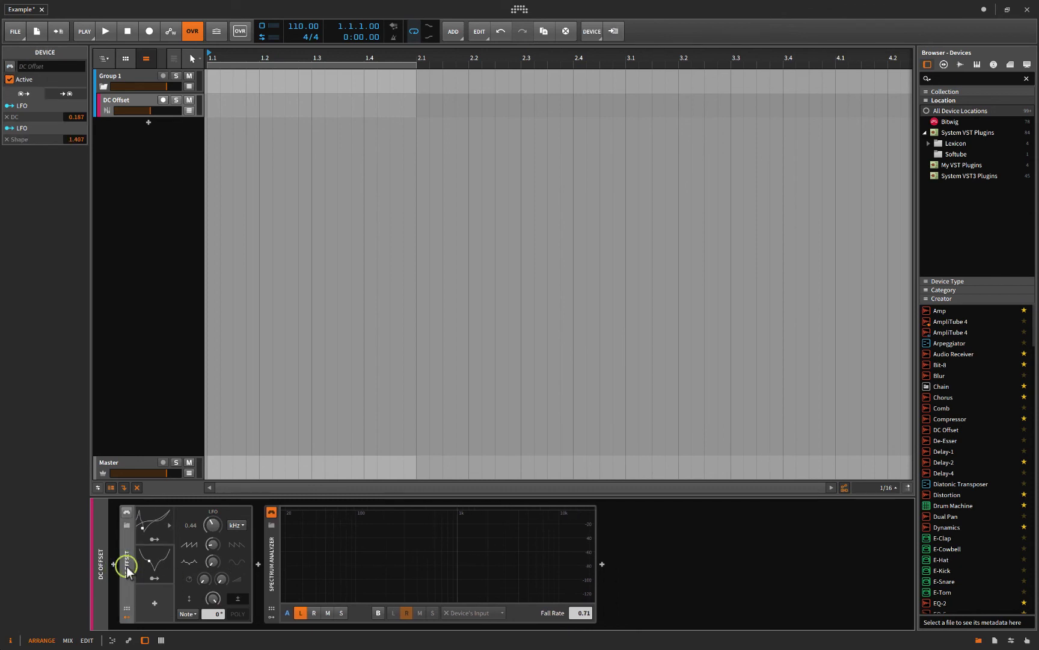
- Delete the Spectrum Analyzer so DC Offset is the only device in the chain
click(126, 617)
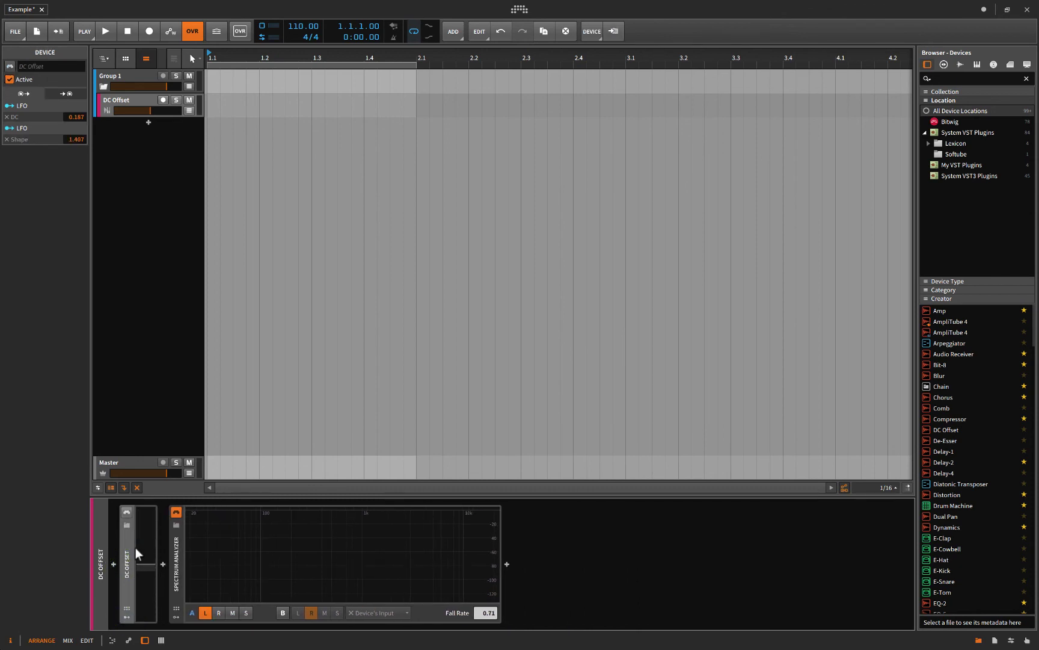
click(177, 557)
key(Delete)
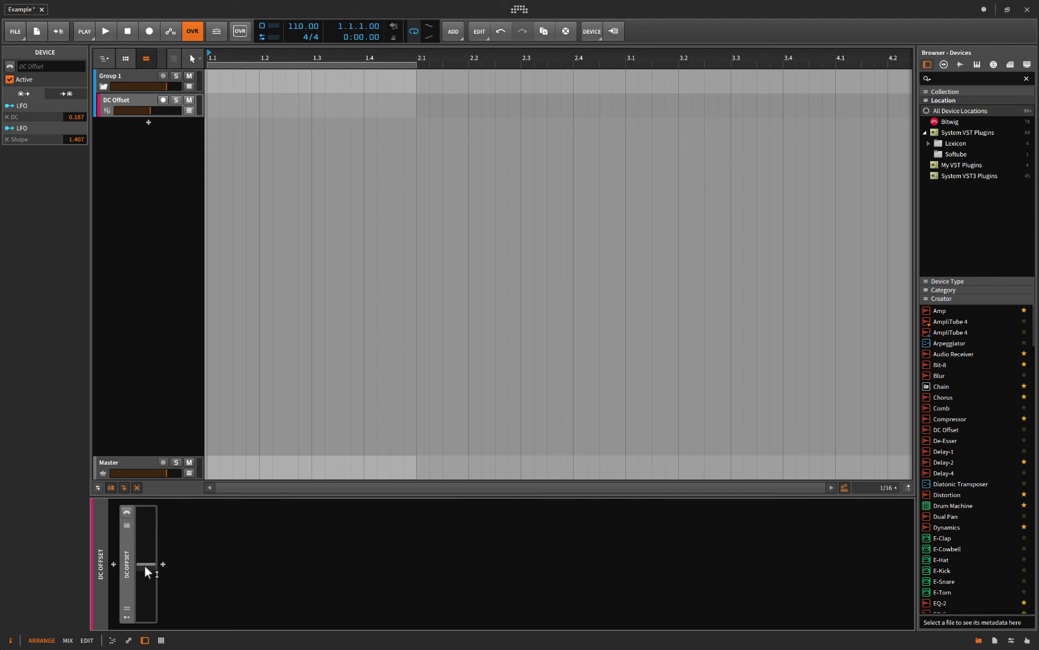
click(127, 616)
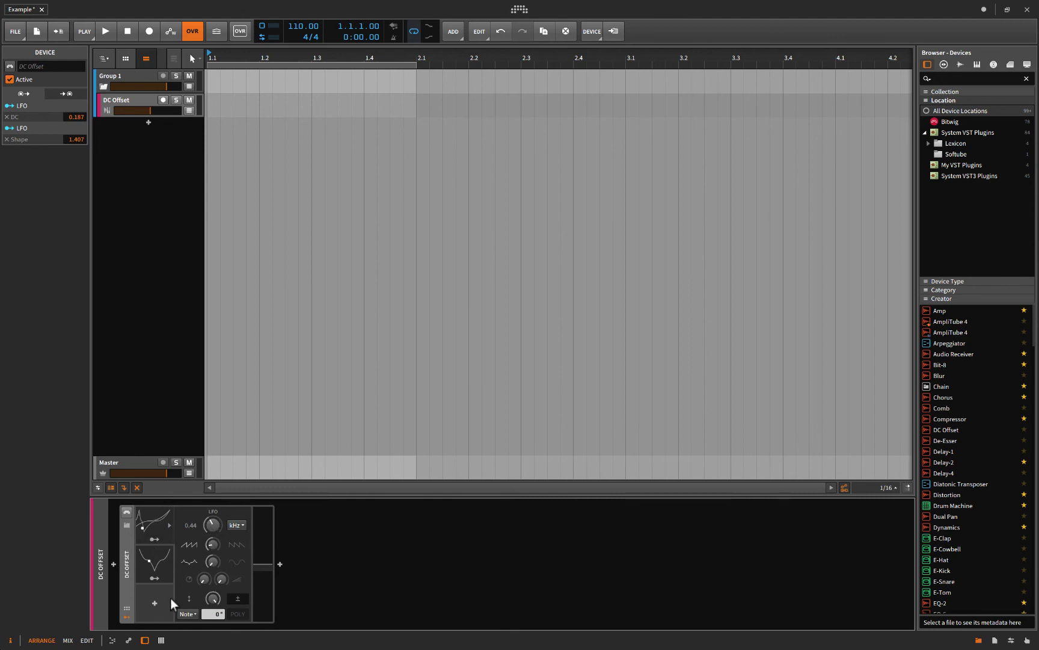
- Open the modulator browser and cancel it without adding anything
click(155, 602)
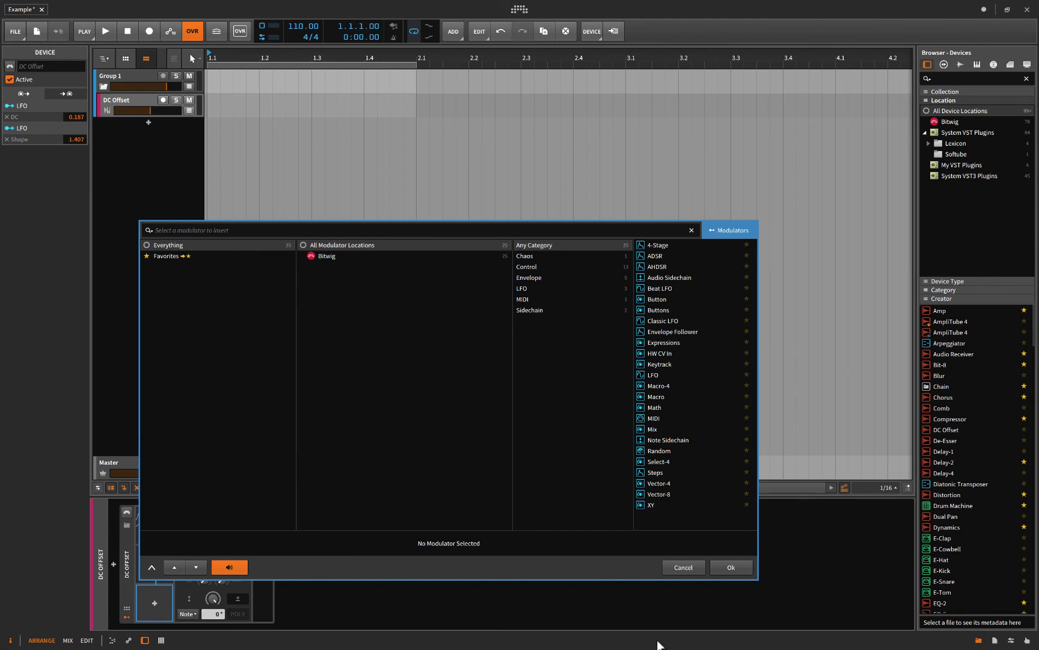
click(674, 561)
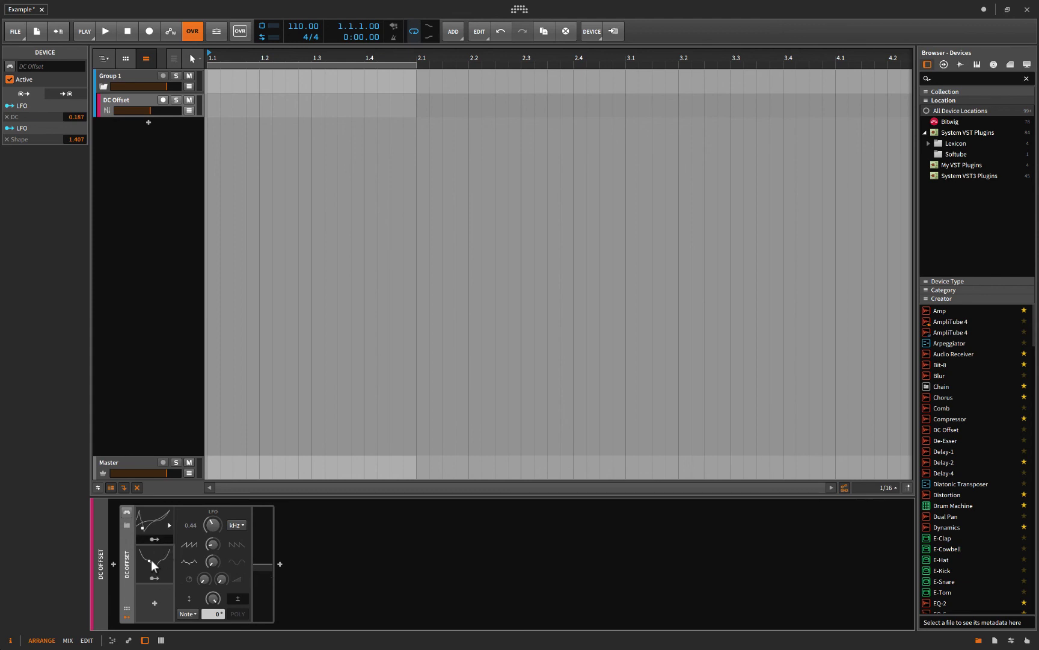
- Re-enable DC Offset, sweep the top LFO's rate up then down to about 0.03 kHz
click(123, 511)
click(126, 511)
drag(212, 525, 212, 495)
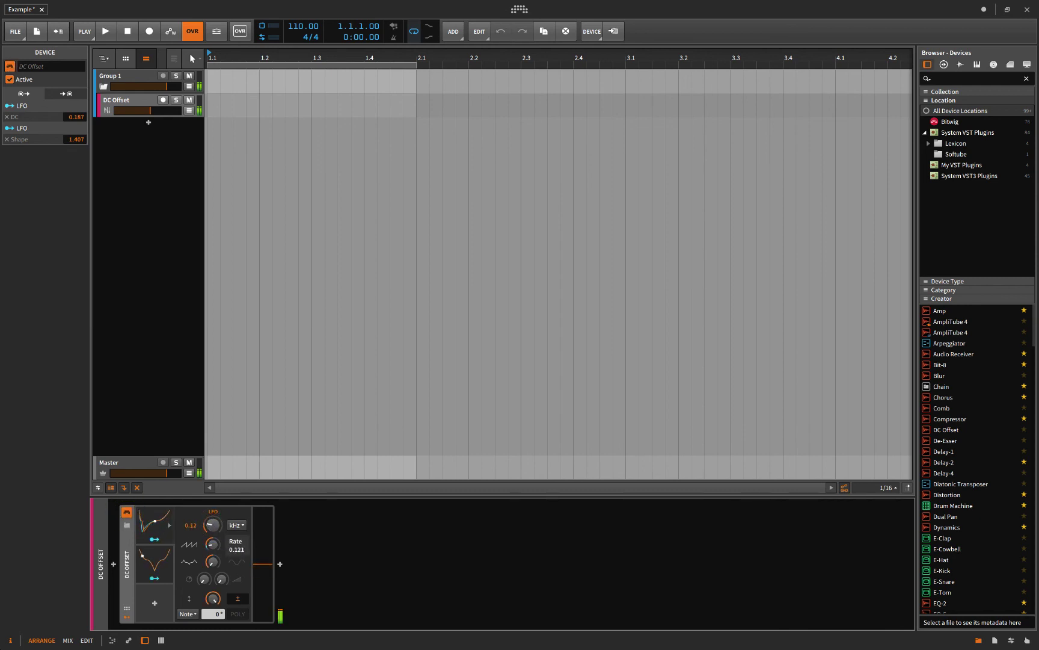
drag(211, 526, 212, 512)
mouse_move(213, 525)
mouse_down()
mouse_move(213, 553)
mouse_move(213, 533)
mouse_up()
click(127, 513)
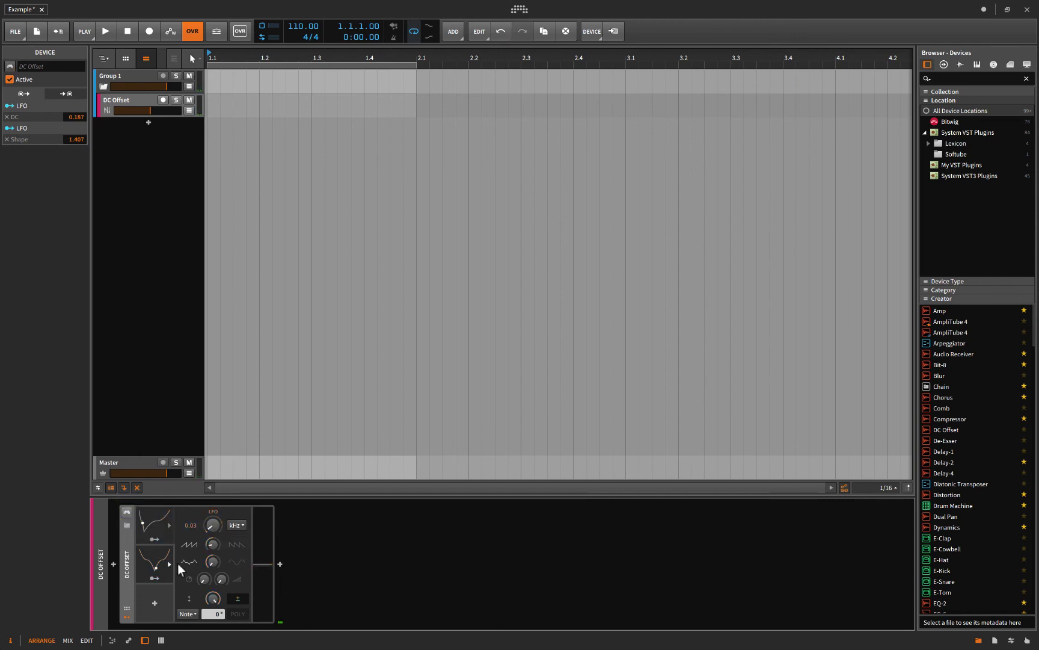